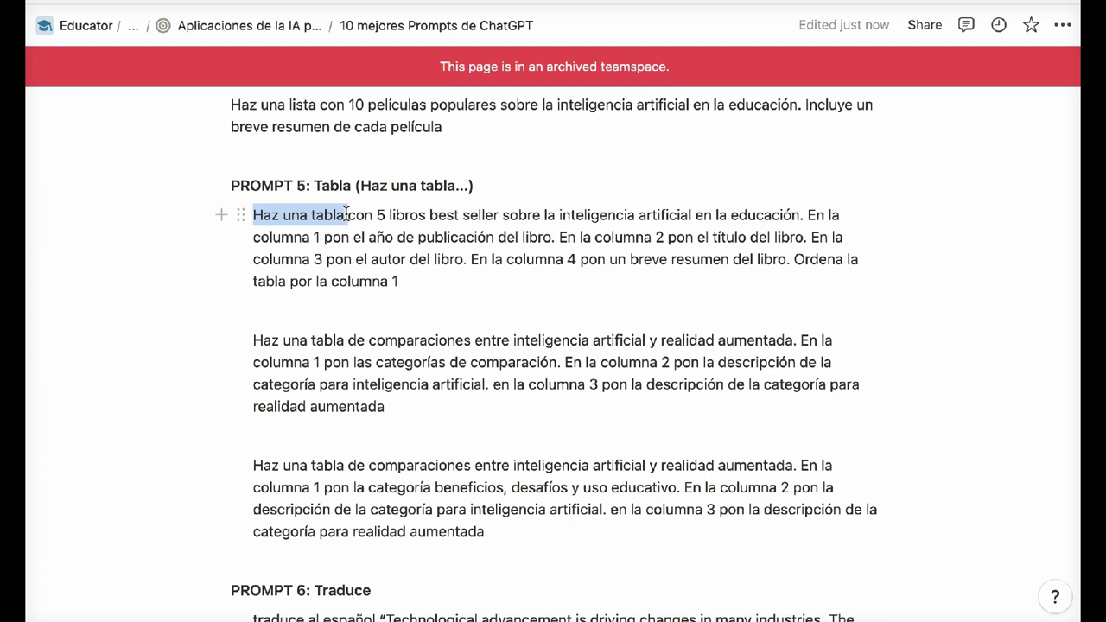
# Read the five-book table prompt under PROMPT 5, highlighting its column and sorting instructions, and select the whole prompt
pyautogui.moveTo(379, 215); pyautogui.dragTo(510, 213)
pyautogui.click(590, 212)
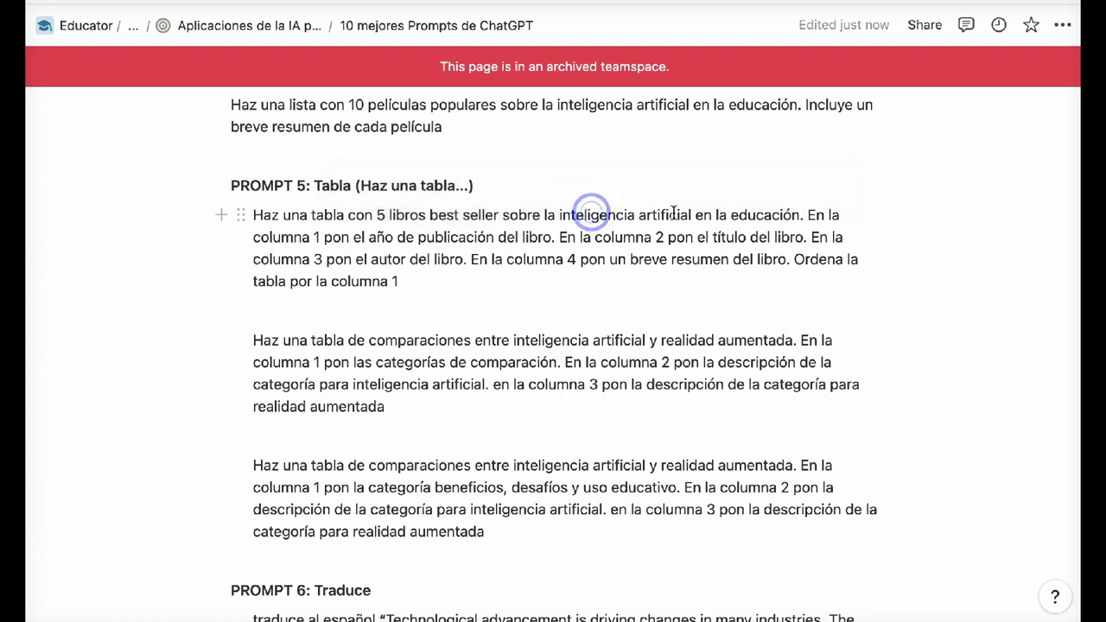
pyautogui.click(702, 216)
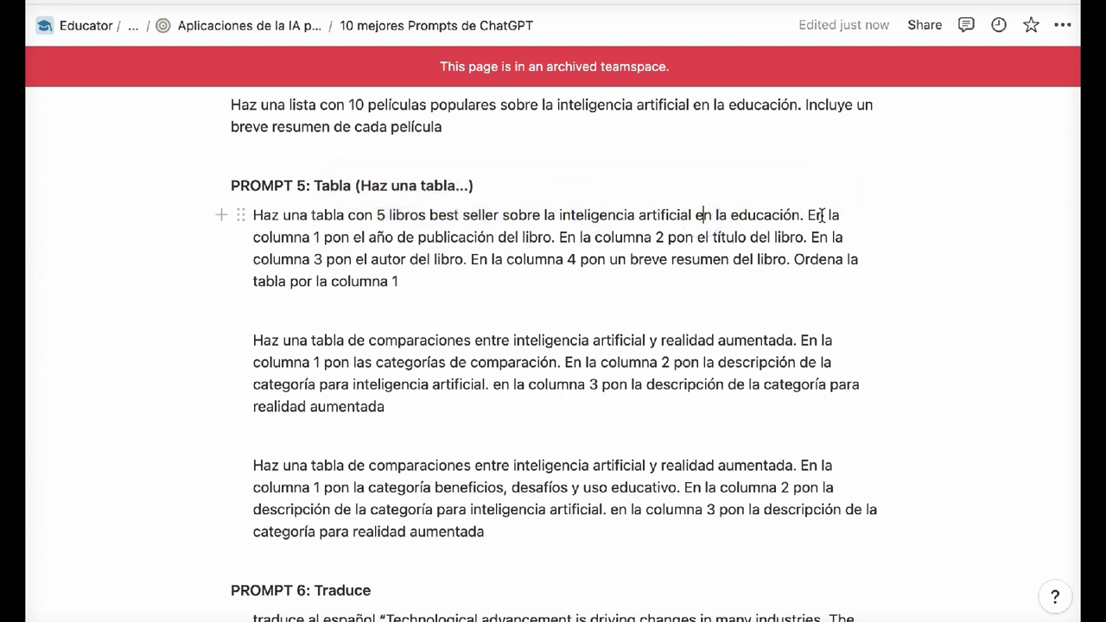
pyautogui.moveTo(812, 215); pyautogui.dragTo(321, 236)
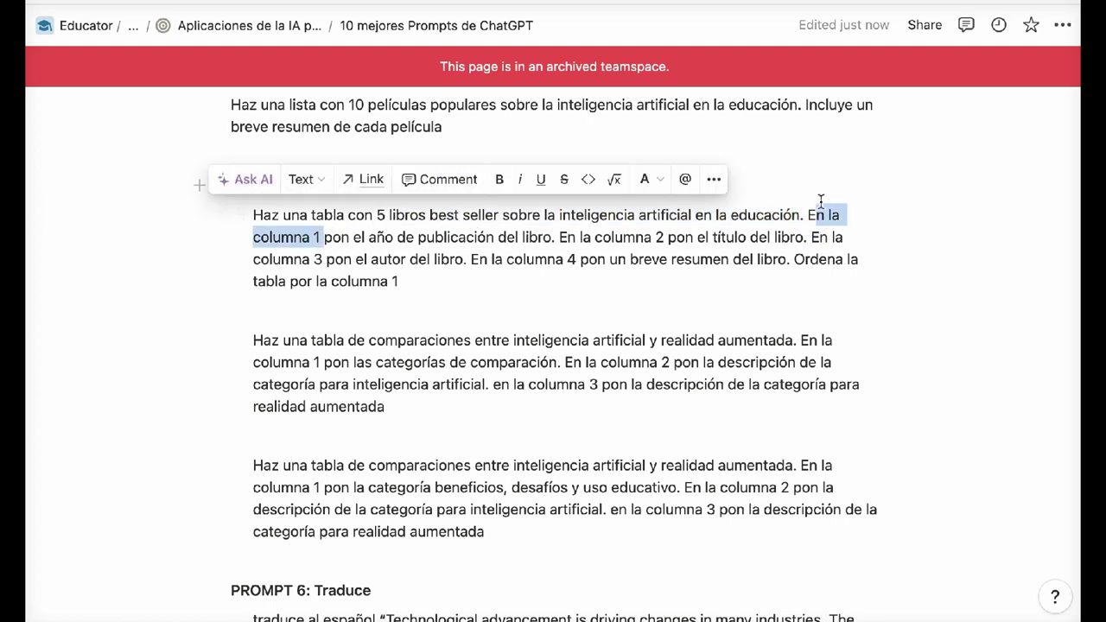
pyautogui.moveTo(809, 215); pyautogui.dragTo(318, 236)
pyautogui.click(343, 234)
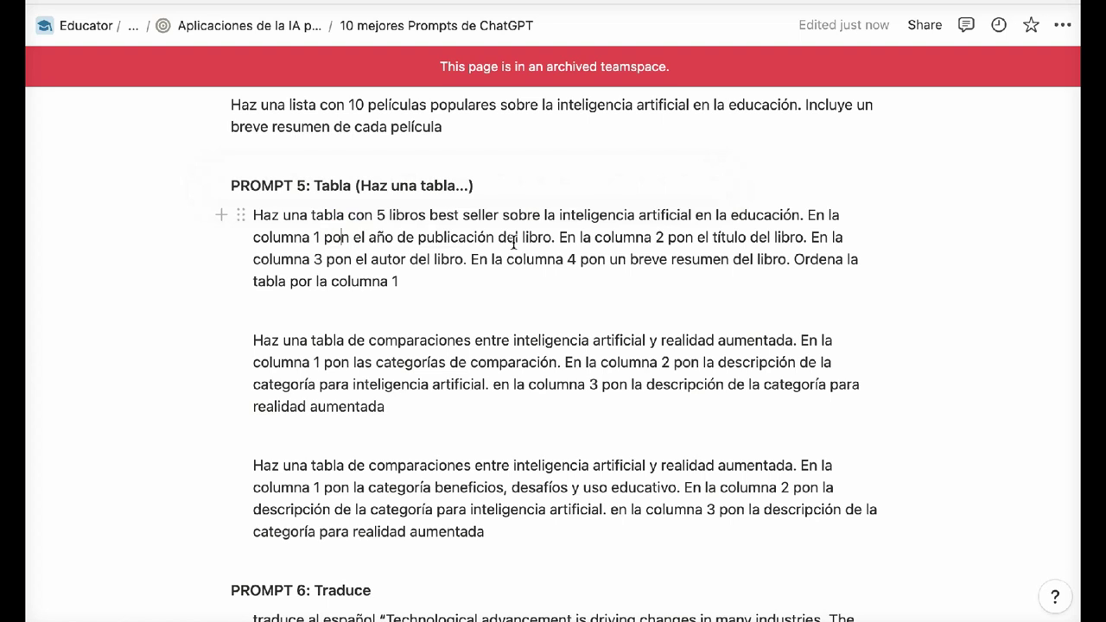
pyautogui.click(642, 237)
pyautogui.moveTo(793, 262); pyautogui.dragTo(787, 272)
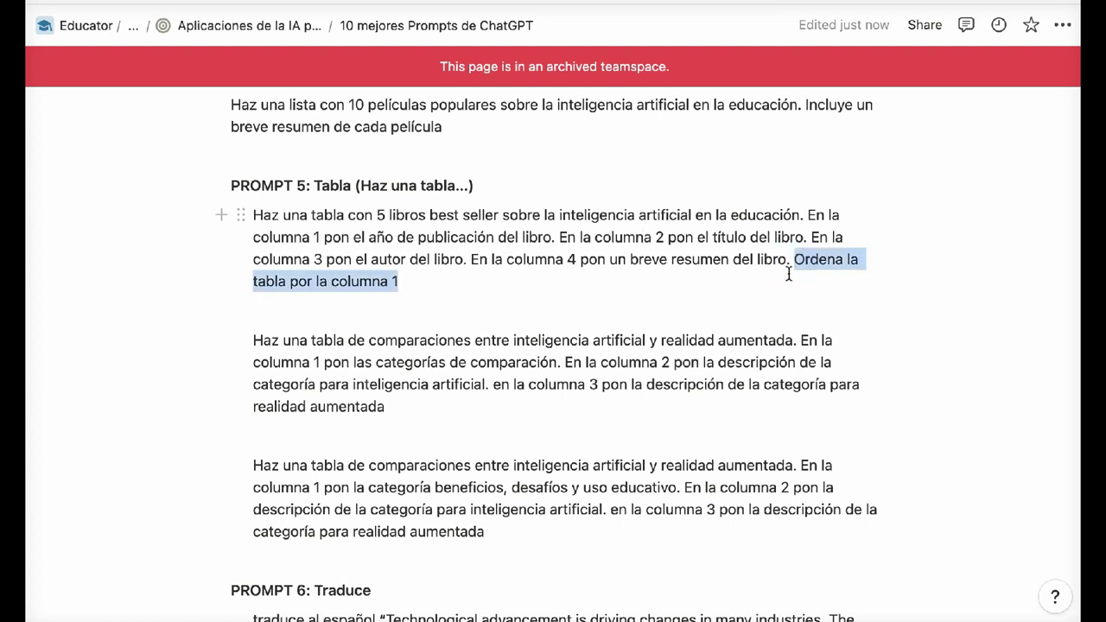
pyautogui.click(433, 284)
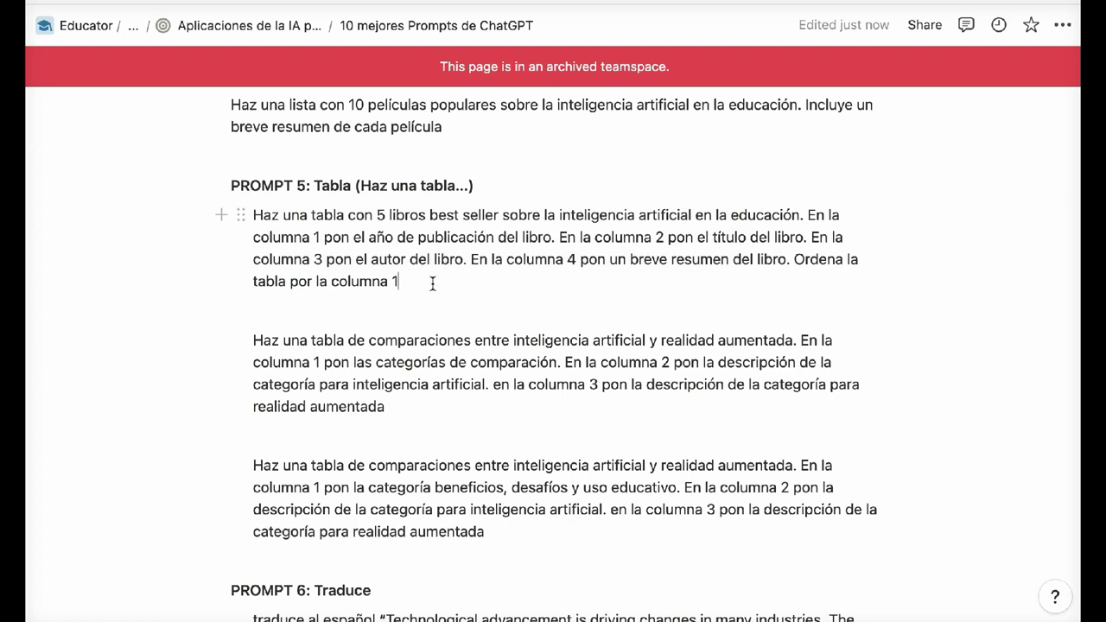
pyautogui.moveTo(431, 283); pyautogui.dragTo(242, 215)
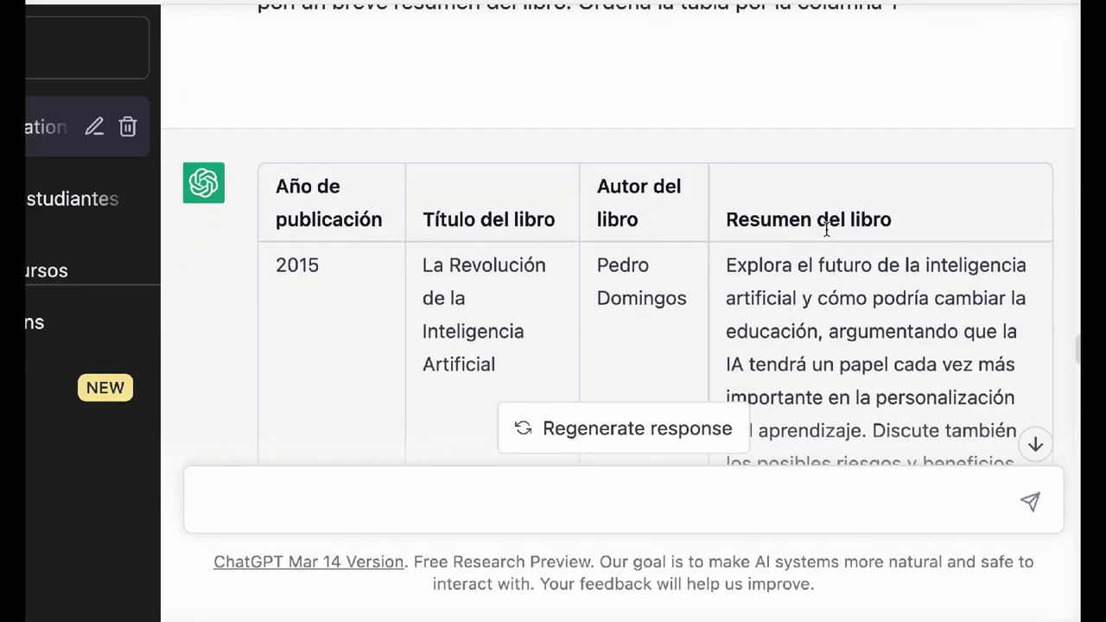
# Switch to the ChatGPT conversation and examine the latest book table's year, title, author and summary columns
pyautogui.scroll(-3, 827, 229)
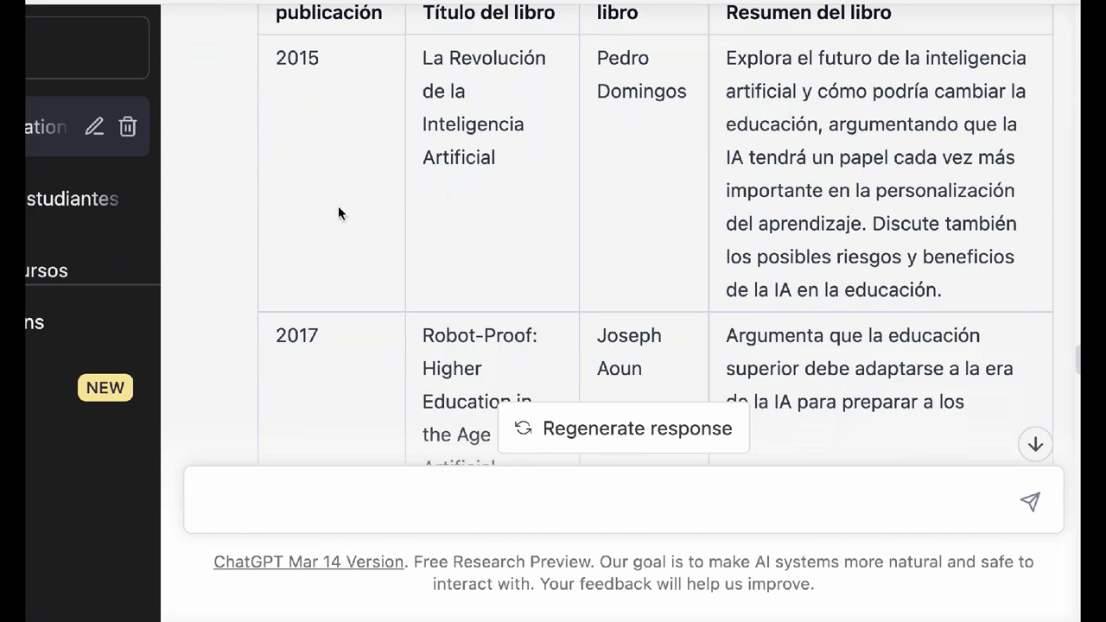
pyautogui.scroll(-2, 410, 201)
pyautogui.scroll(-2, 410, 202)
pyautogui.scroll(5, 410, 201)
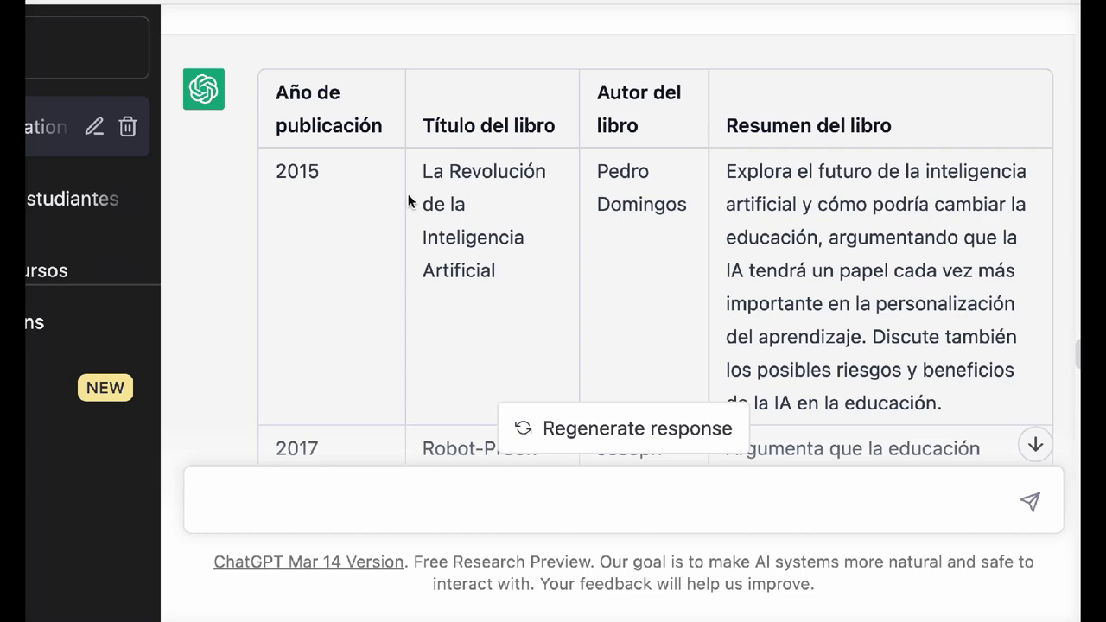
pyautogui.scroll(-4, 512, 373)
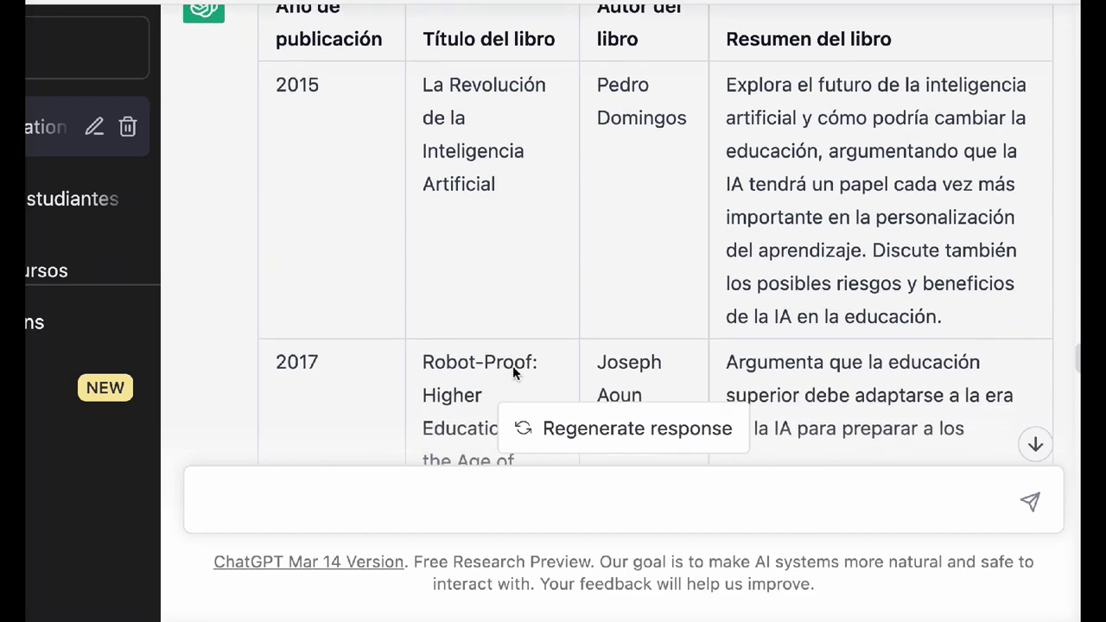
pyautogui.scroll(15, 375, 219)
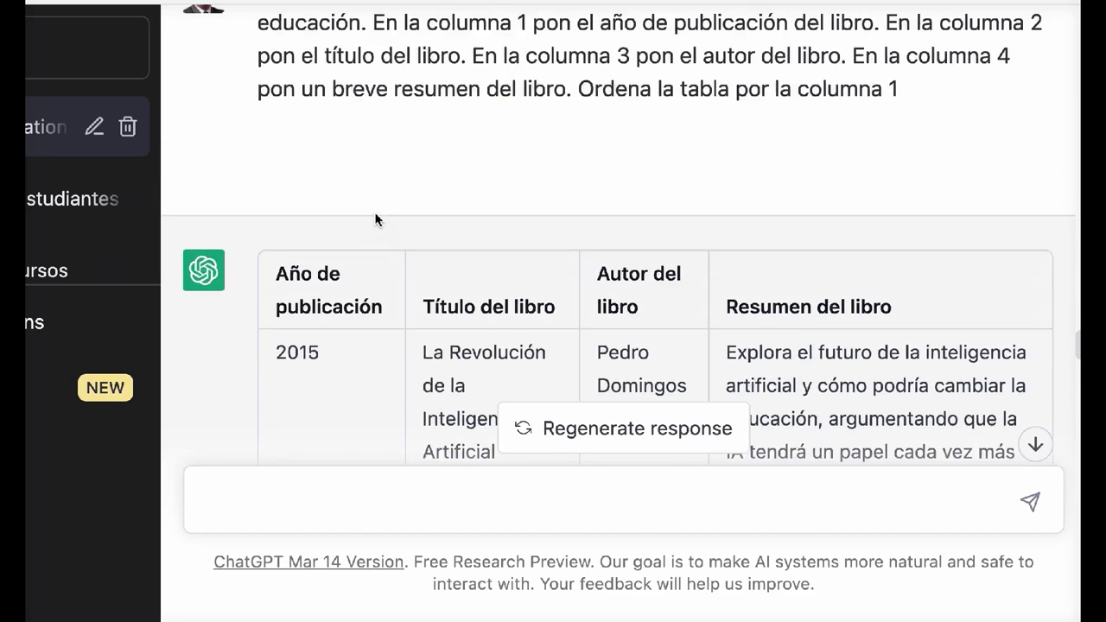
# Examine the earlier, more detailed book table, checking its rows against the requested columns and the ordering by publication year
pyautogui.scroll(15, 375, 220)
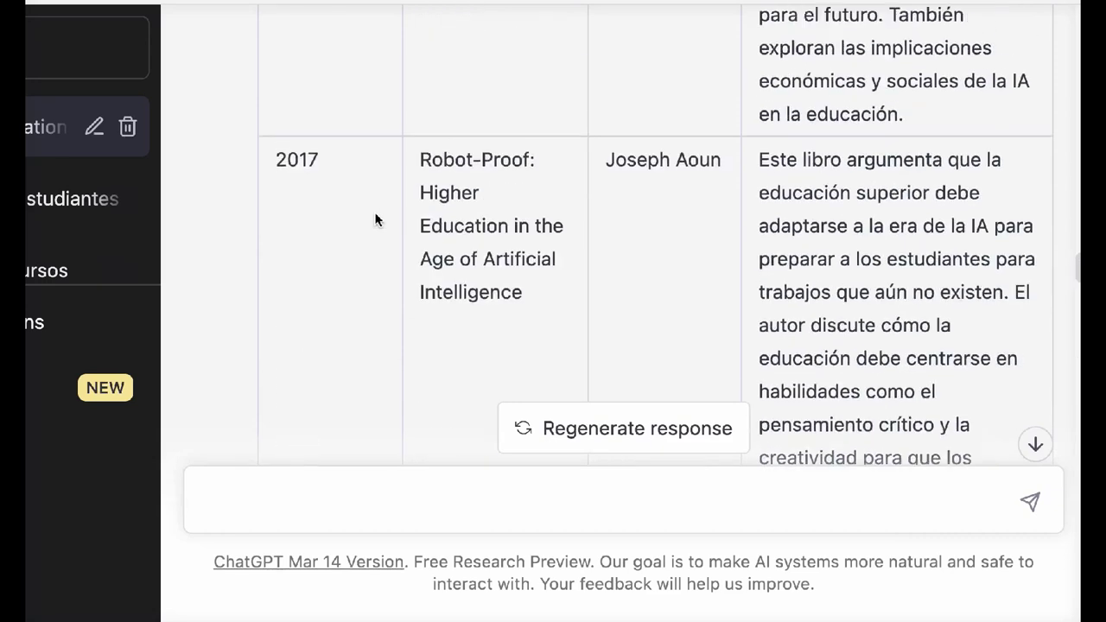
pyautogui.scroll(2, 376, 220)
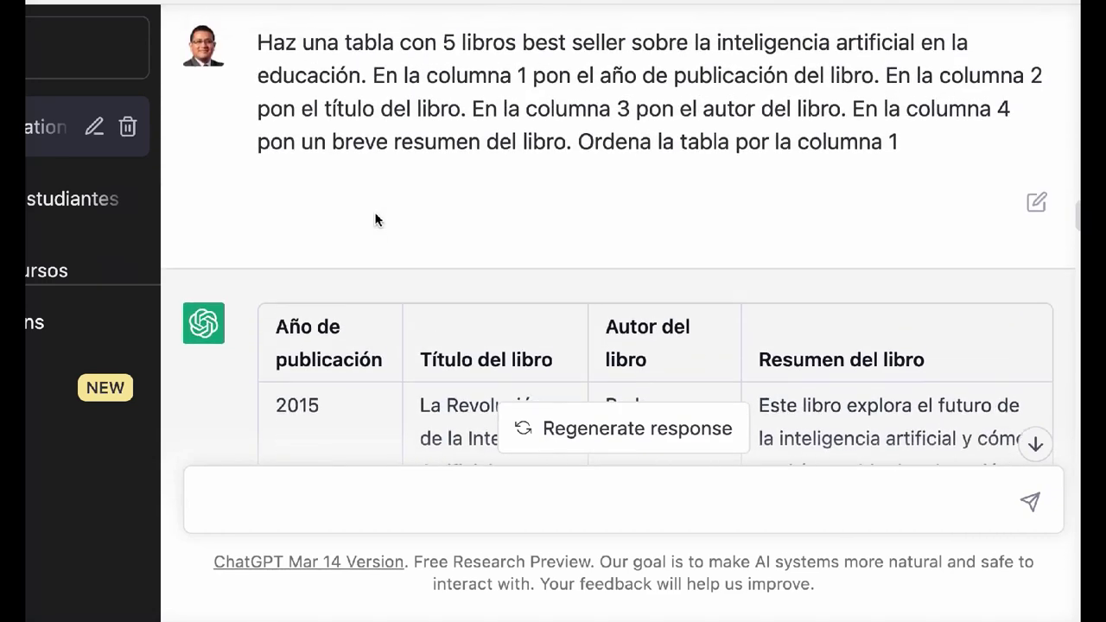
pyautogui.scroll(-3, 375, 220)
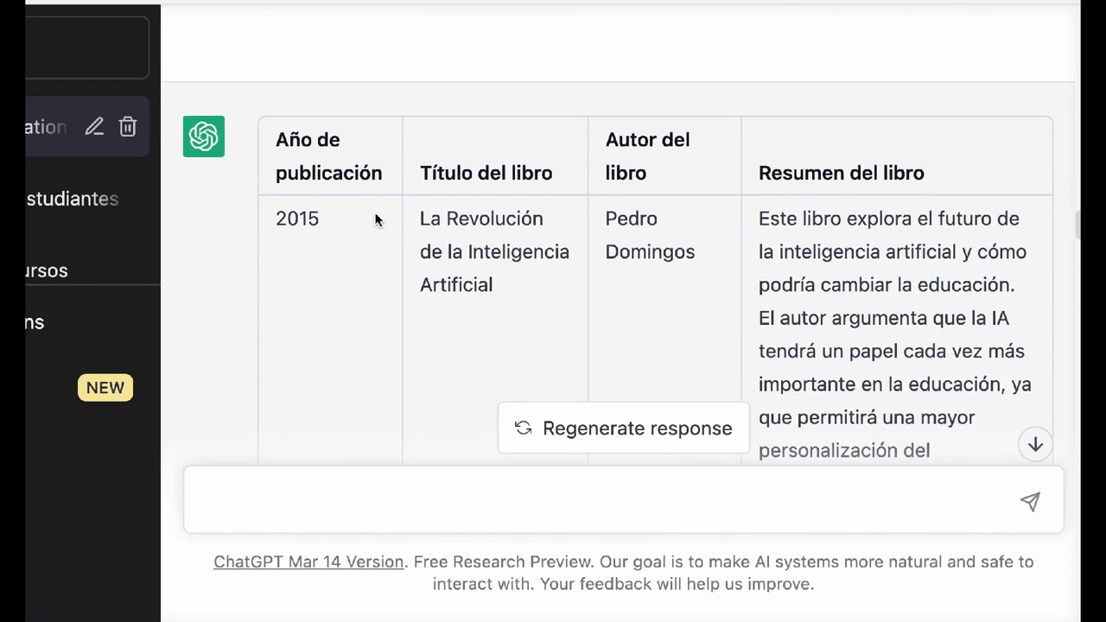
pyautogui.scroll(5, 375, 219)
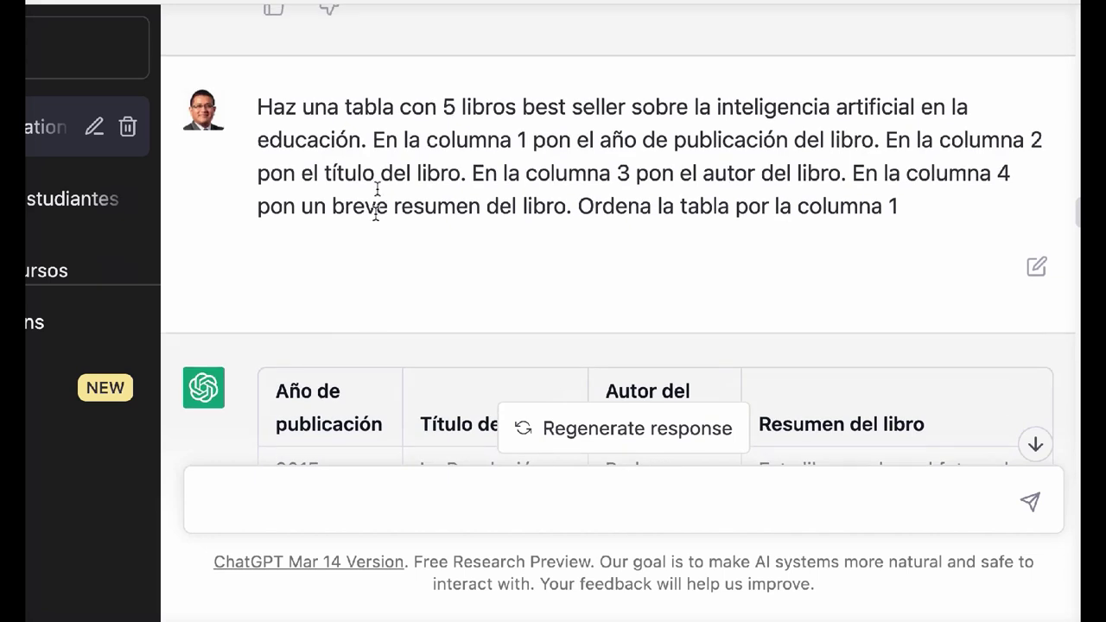
pyautogui.scroll(-3, 390, 239)
pyautogui.scroll(-5, 340, 297)
pyautogui.scroll(3, 339, 297)
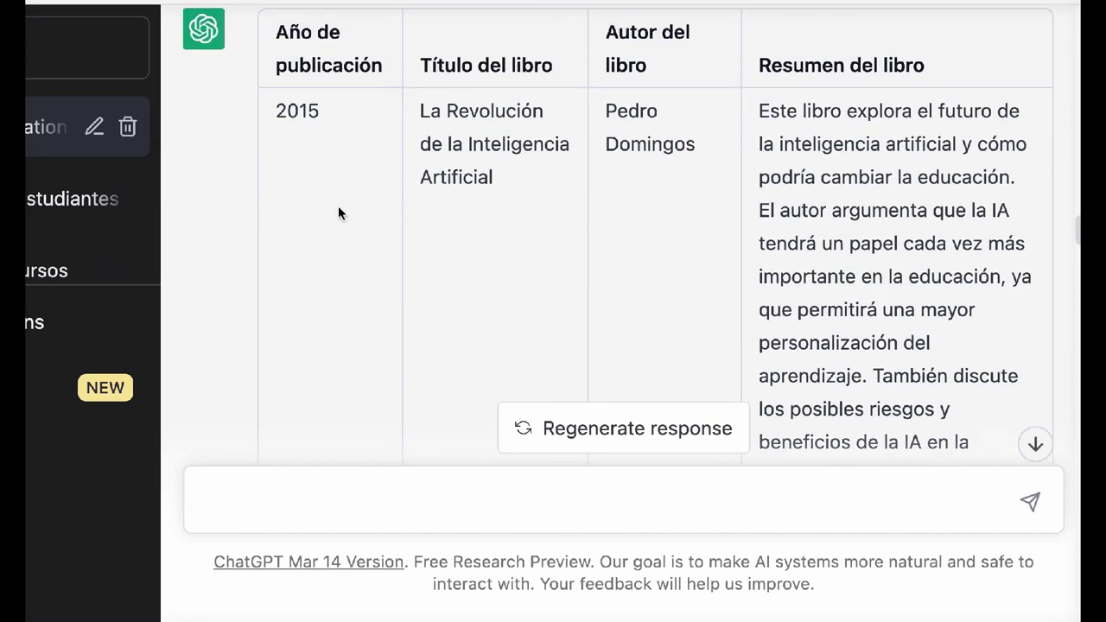
pyautogui.scroll(-5, 338, 209)
pyautogui.scroll(-10, 338, 206)
pyautogui.scroll(-9, 338, 206)
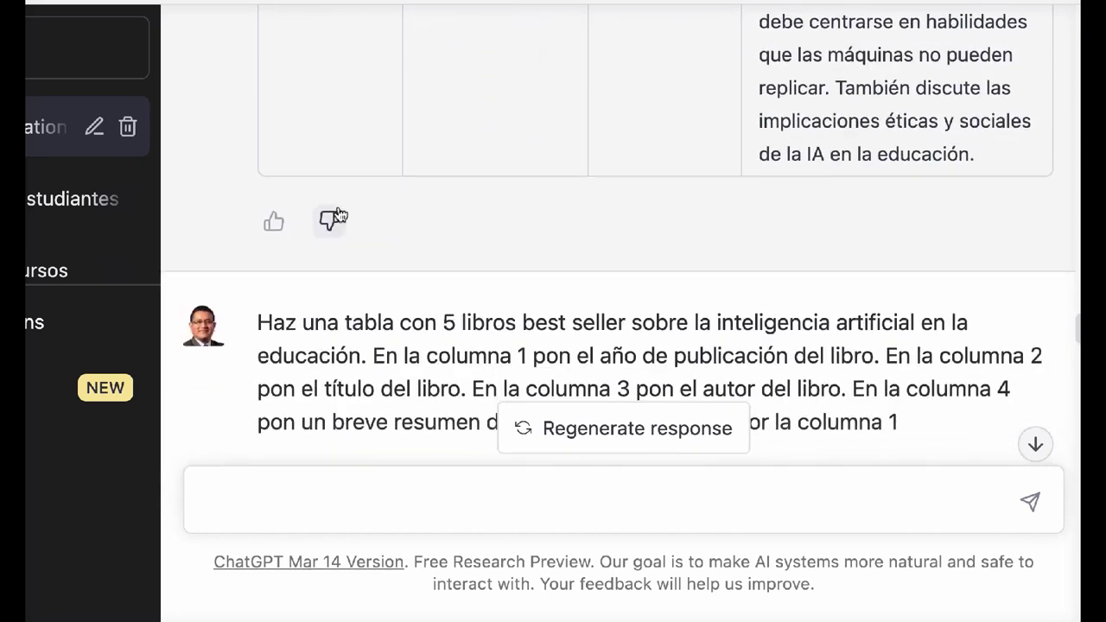
pyautogui.scroll(6, 338, 212)
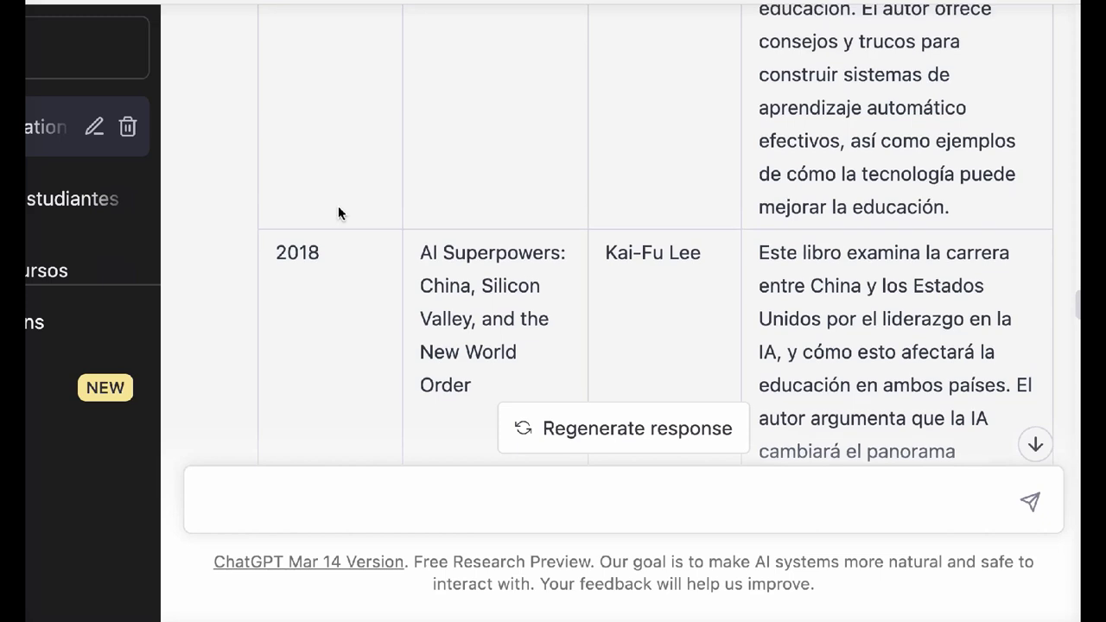
pyautogui.scroll(5, 338, 206)
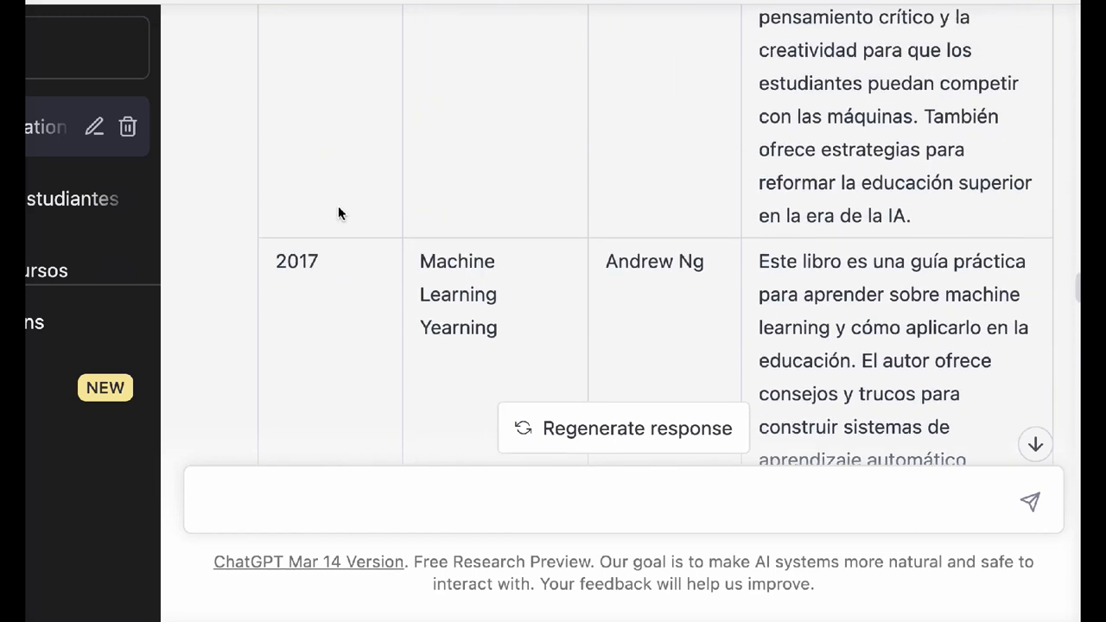
pyautogui.scroll(8, 338, 212)
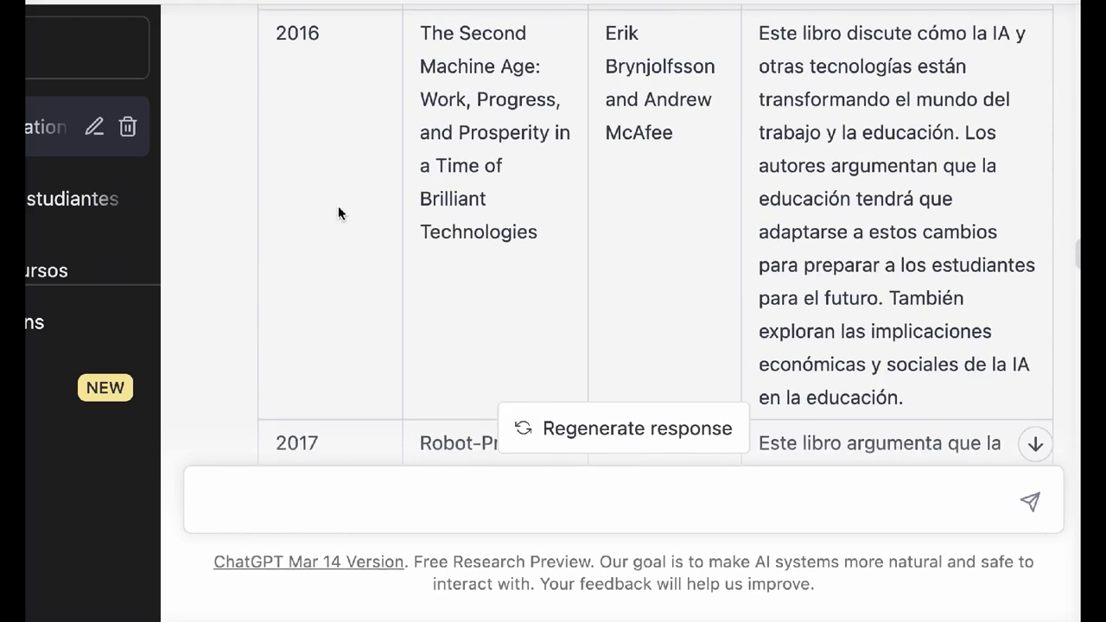
pyautogui.scroll(5, 338, 212)
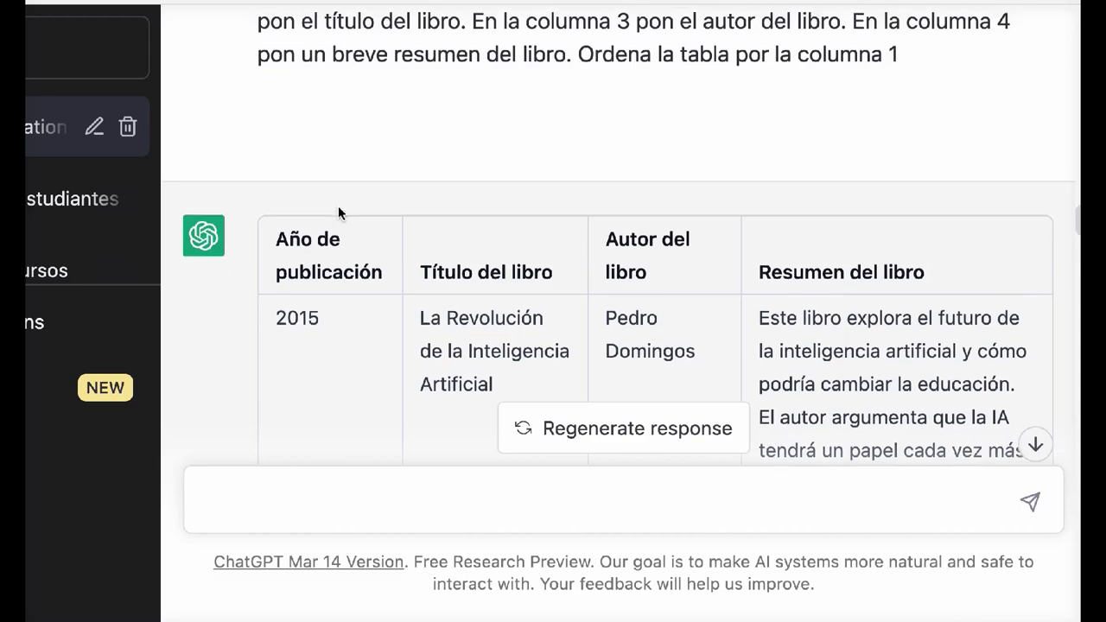
pyautogui.scroll(1, 338, 213)
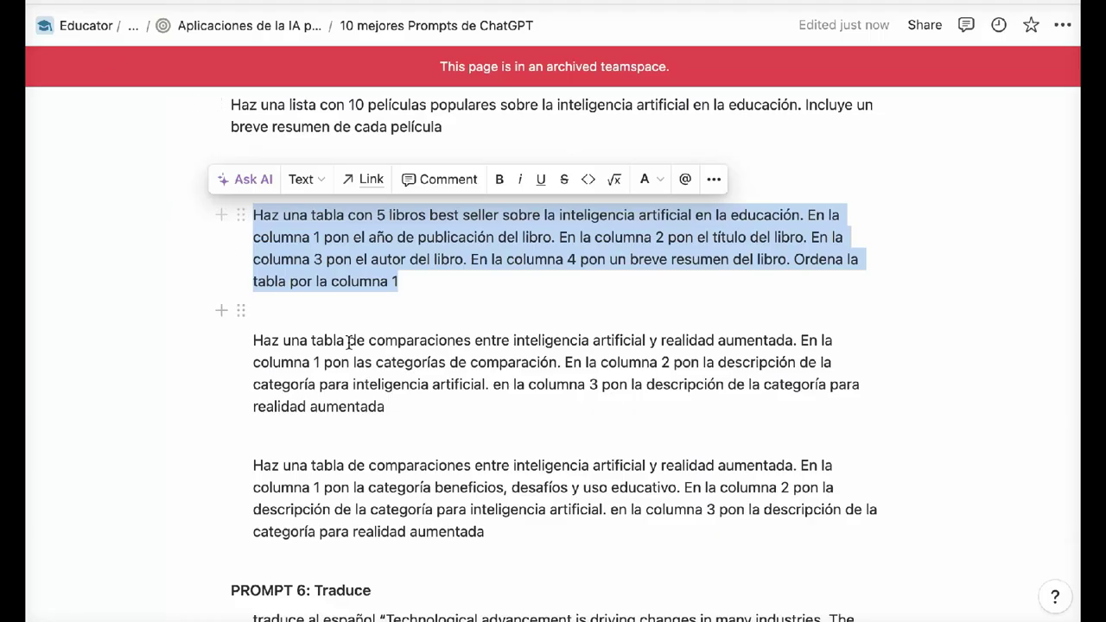
# Switch back to the Notion prompt list and read the first artificial intelligence versus augmented reality comparison prompt, highlighting its topics
pyautogui.click(386, 391)
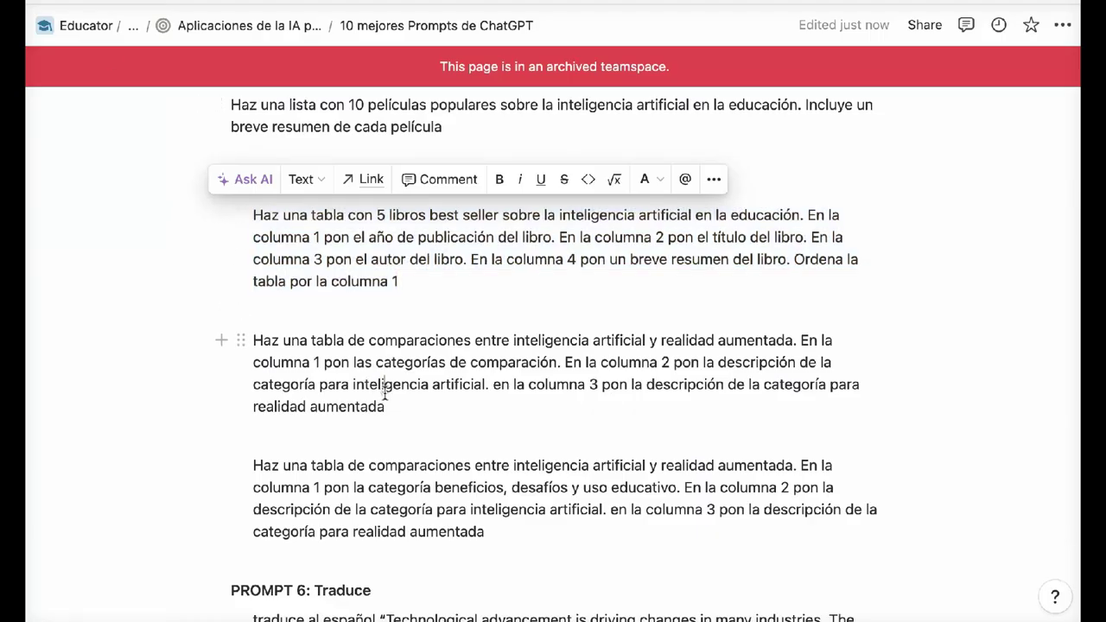
pyautogui.moveTo(390, 417); pyautogui.dragTo(255, 341)
pyautogui.click(307, 343)
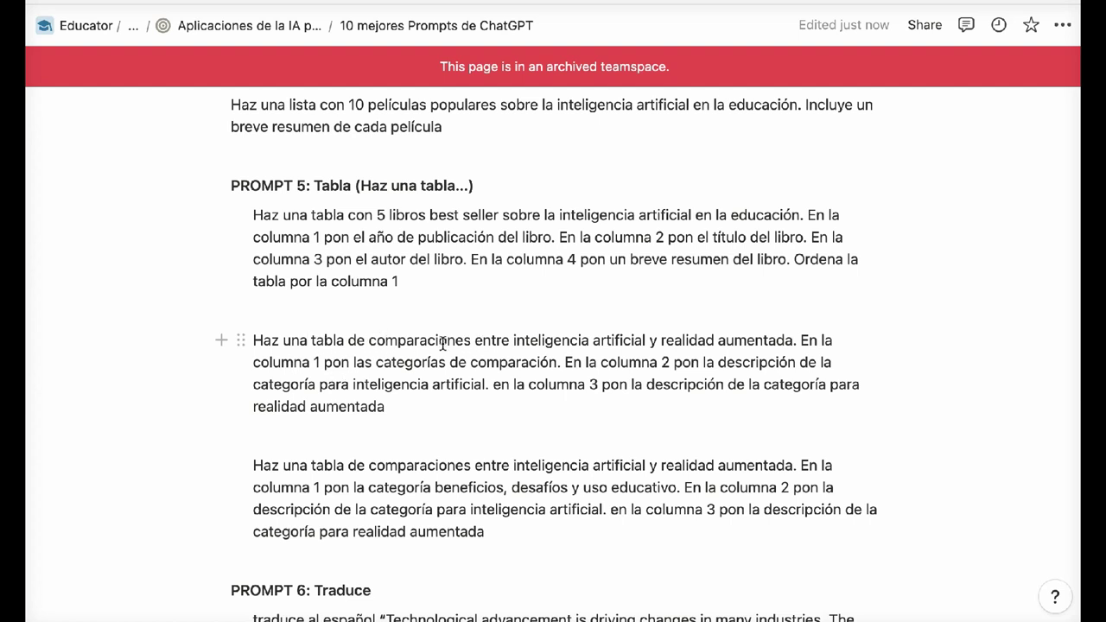
pyautogui.moveTo(515, 340); pyautogui.dragTo(793, 341)
pyautogui.click(672, 340)
pyautogui.click(815, 364)
pyautogui.click(515, 365)
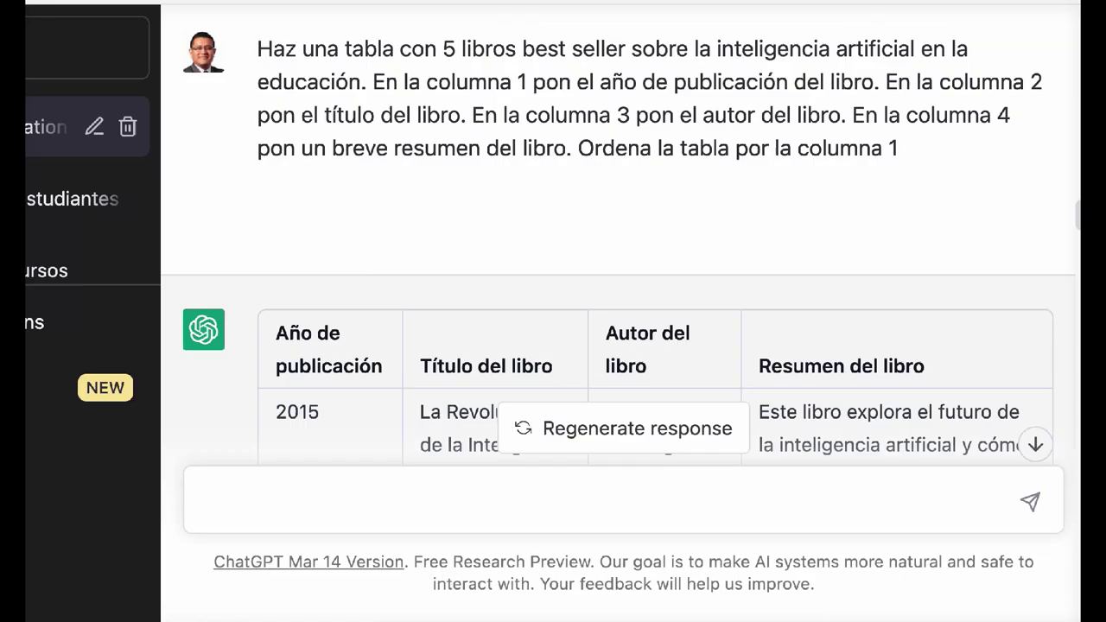
# Find the AI versus augmented reality benefits prompt in the ChatGPT conversation and highlight its comparison request and column 1 instruction
pyautogui.scroll(-10, 375, 304)
pyautogui.scroll(-10, 375, 308)
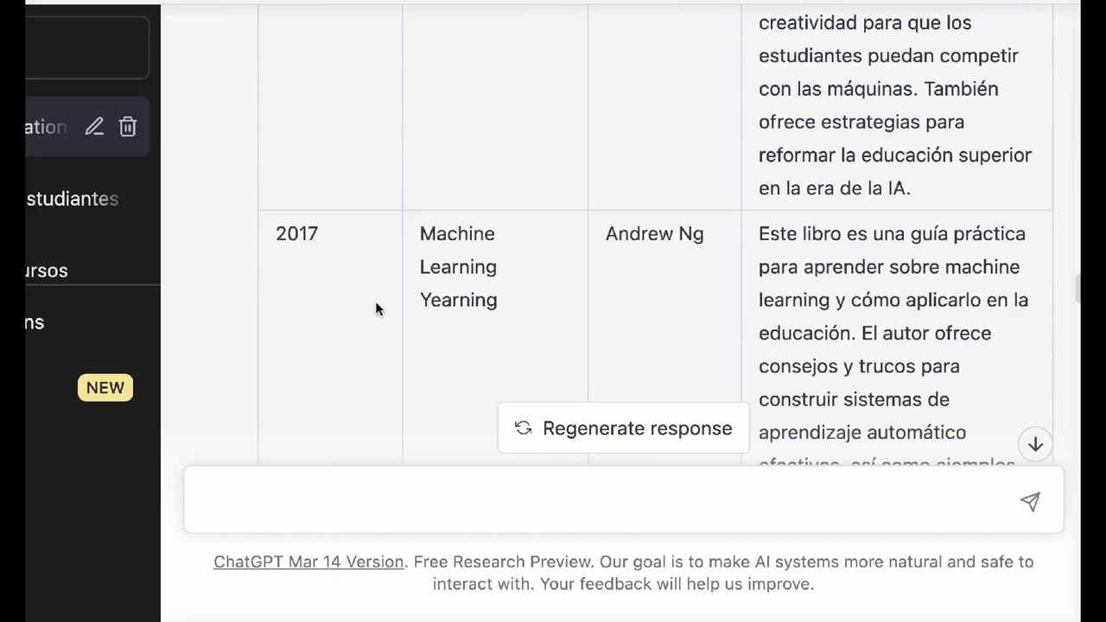
pyautogui.scroll(20, 375, 308)
pyautogui.scroll(-15, 375, 302)
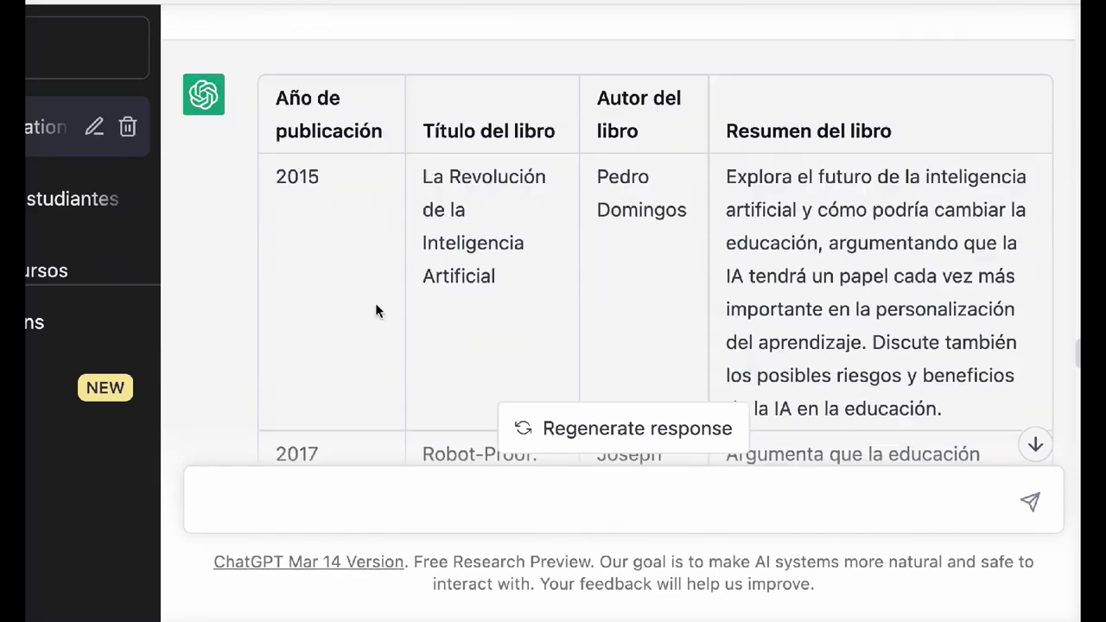
pyautogui.scroll(3, 376, 303)
pyautogui.scroll(3, 375, 304)
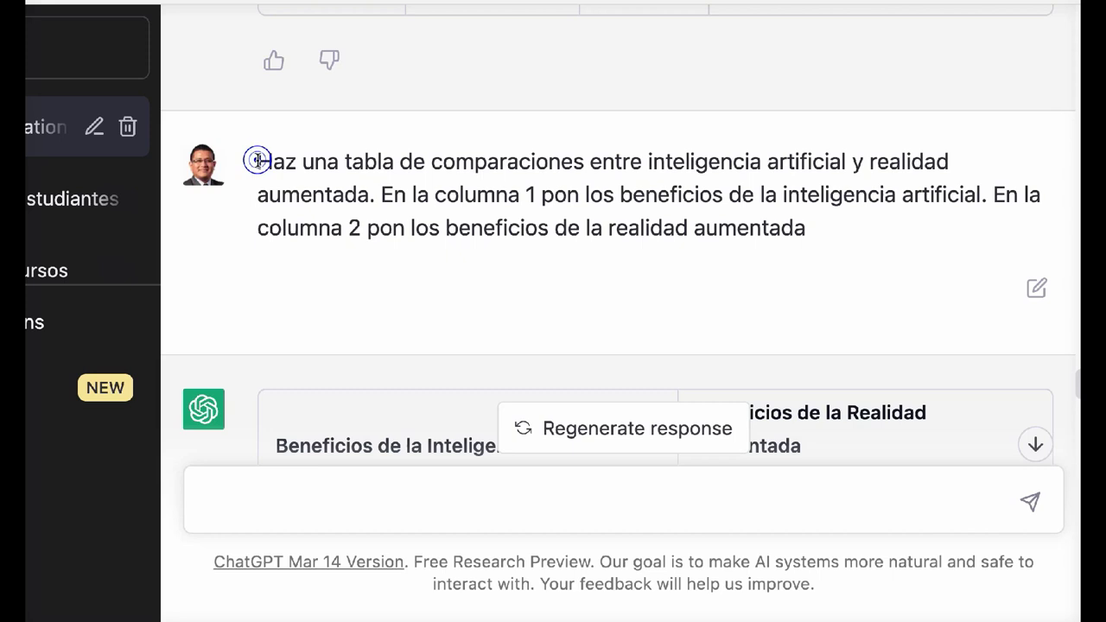
pyautogui.moveTo(259, 162); pyautogui.dragTo(806, 228)
pyautogui.click(835, 238)
pyautogui.moveTo(258, 163); pyautogui.dragTo(378, 193)
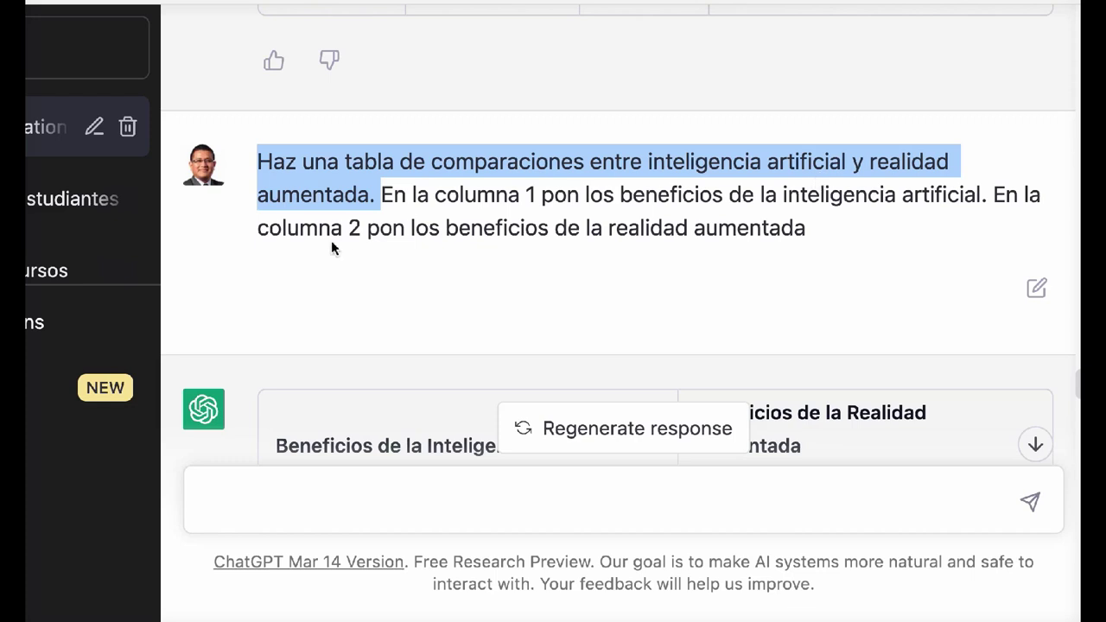
pyautogui.click(400, 210)
pyautogui.moveTo(381, 193); pyautogui.dragTo(536, 197)
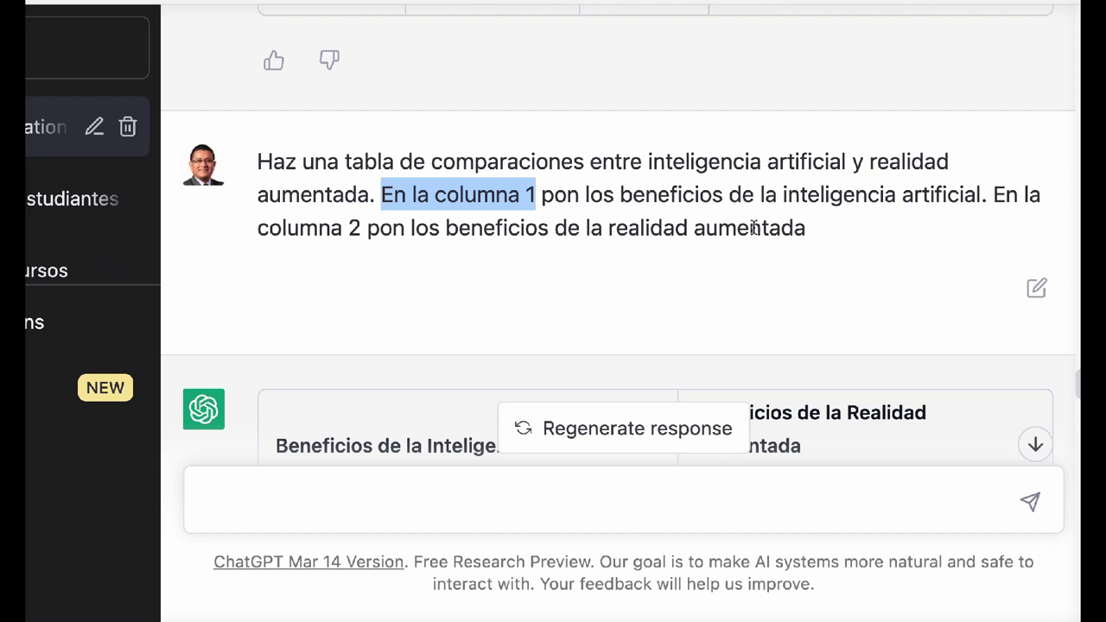
# Examine the benefits comparison table, highlighting the second-row entries for artificial intelligence and augmented reality
pyautogui.scroll(-5, 743, 231)
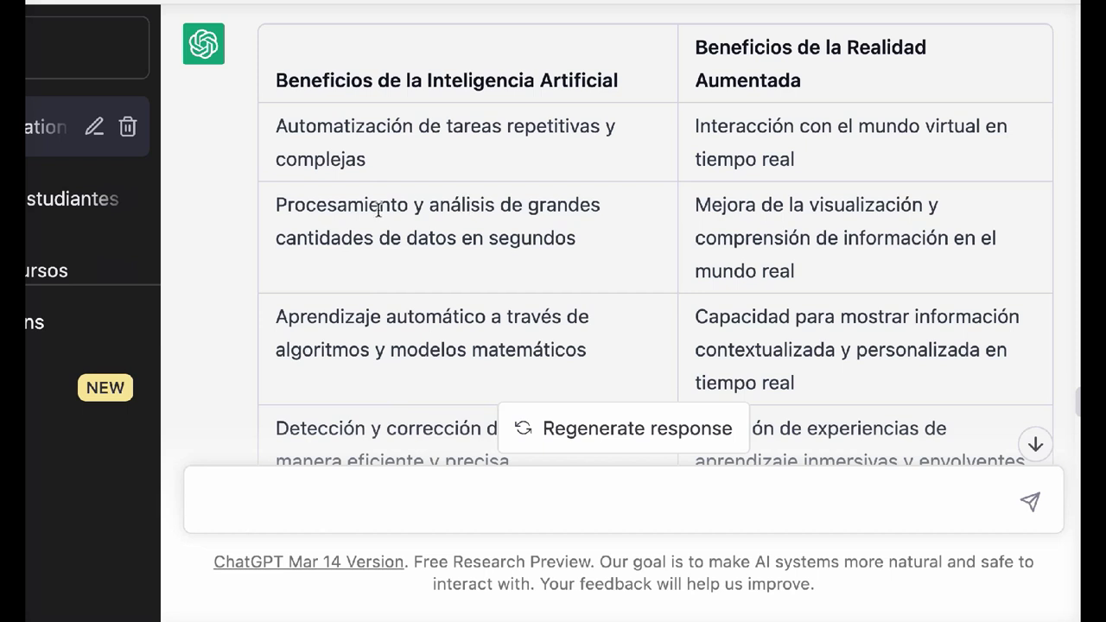
pyautogui.scroll(-4, 357, 318)
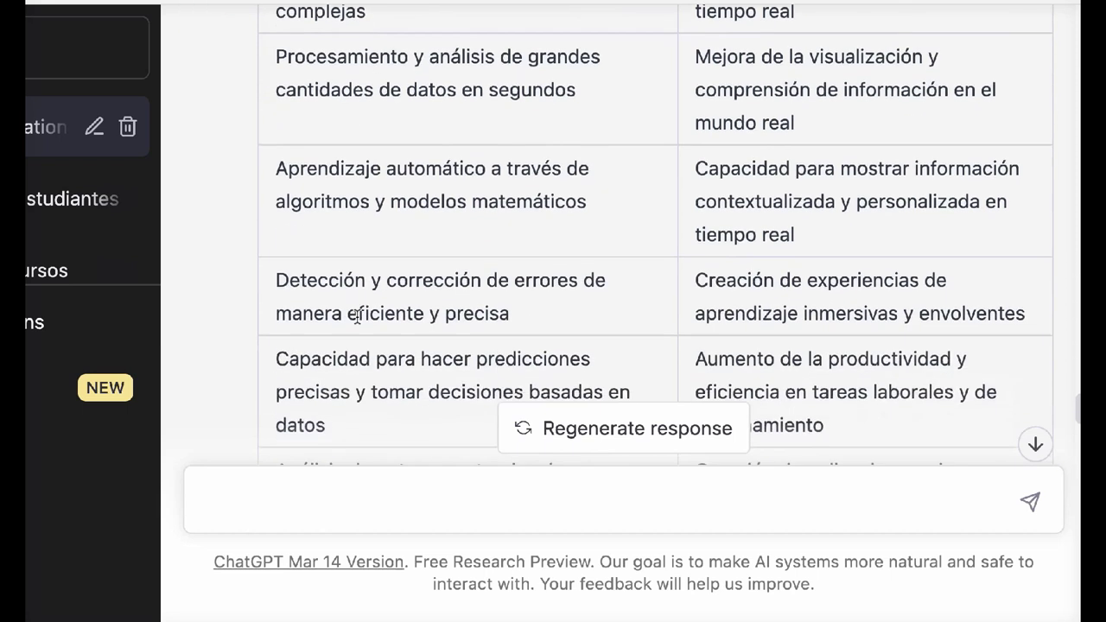
pyautogui.scroll(5, 357, 317)
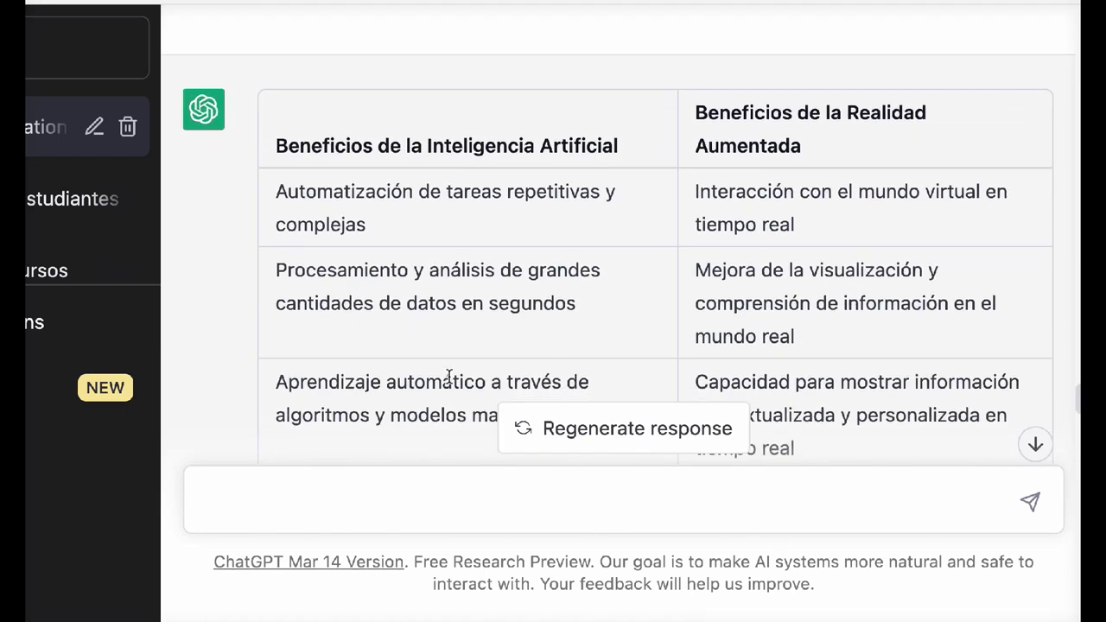
pyautogui.moveTo(543, 302); pyautogui.dragTo(579, 309)
pyautogui.moveTo(387, 282); pyautogui.dragTo(270, 277)
pyautogui.moveTo(695, 280); pyautogui.dragTo(818, 329)
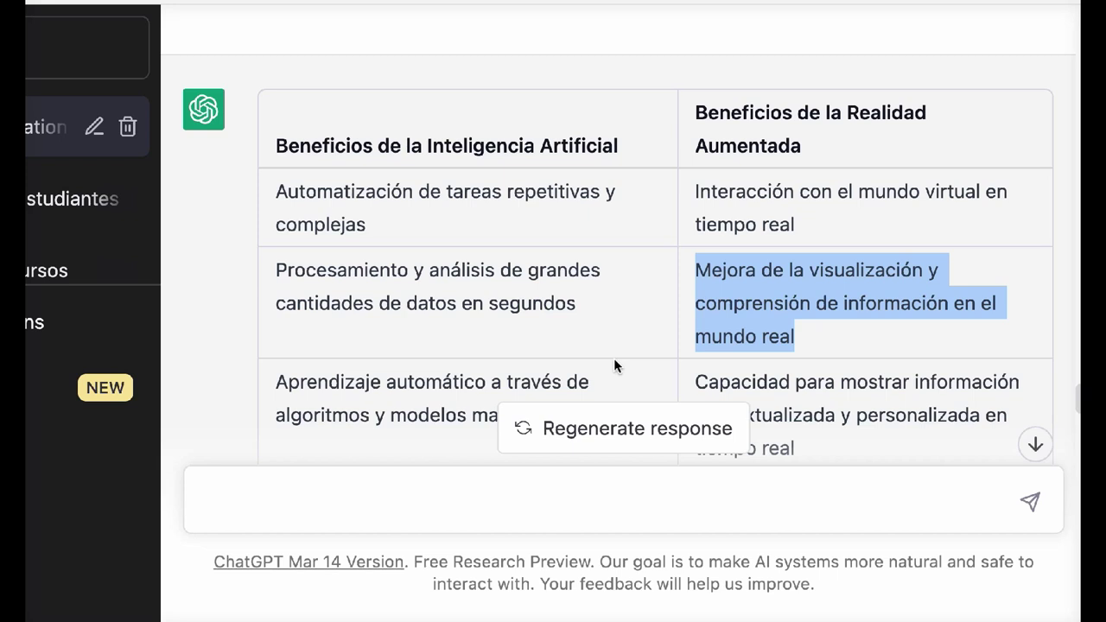
pyautogui.scroll(5, 614, 358)
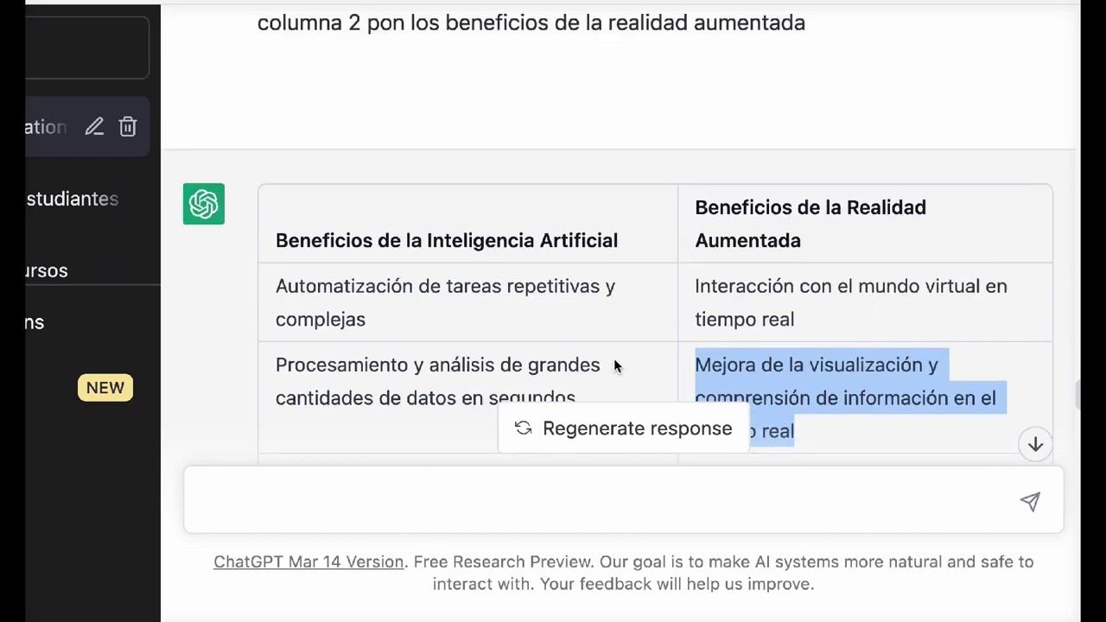
# Return to the benefits comparison prompt in the conversation and highlight its column 1 and column 2 instructions
pyautogui.moveTo(804, 253); pyautogui.dragTo(256, 180)
pyautogui.click(344, 178)
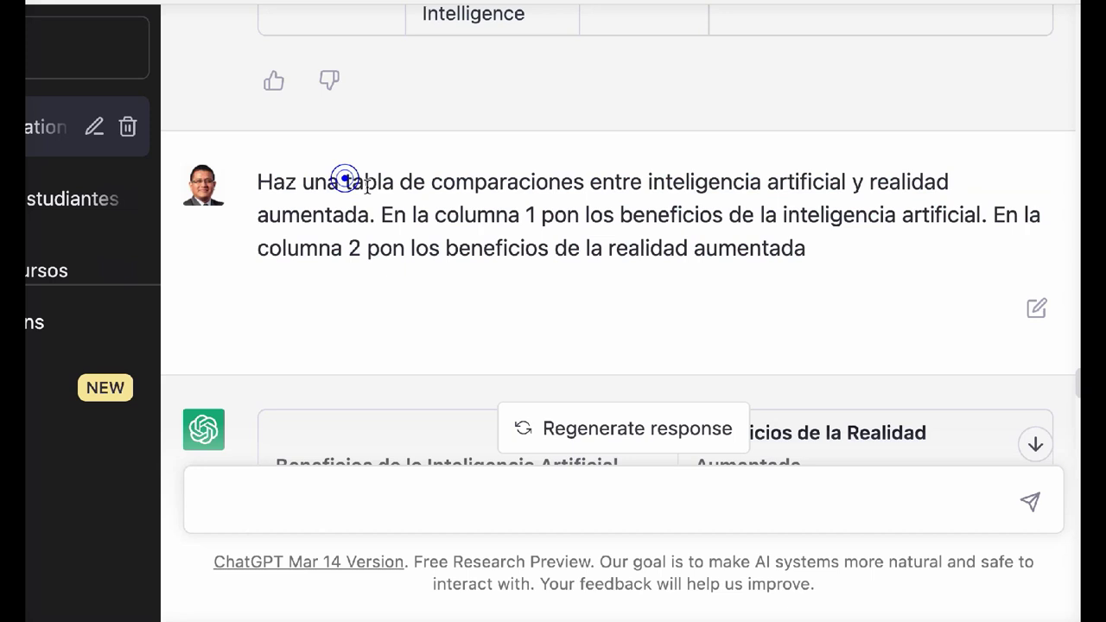
pyautogui.moveTo(381, 216); pyautogui.dragTo(870, 254)
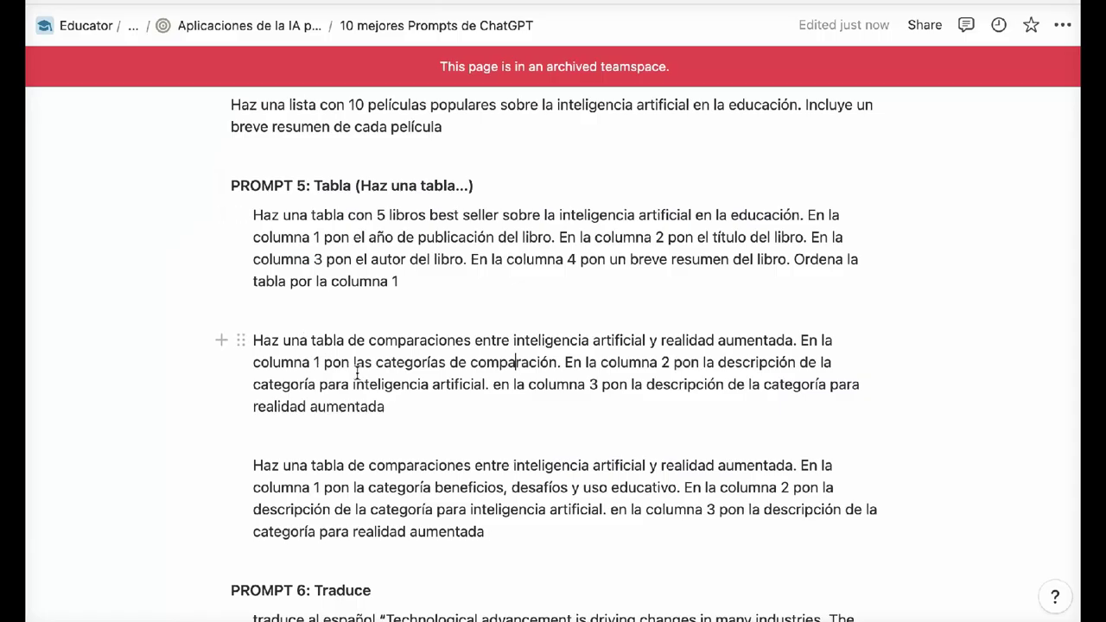
# Switch to the Notion prompt list, highlight the comparison prompt that uses categories in column 1, and find it in the ChatGPT conversation
pyautogui.click(360, 375)
pyautogui.moveTo(396, 397); pyautogui.dragTo(274, 321)
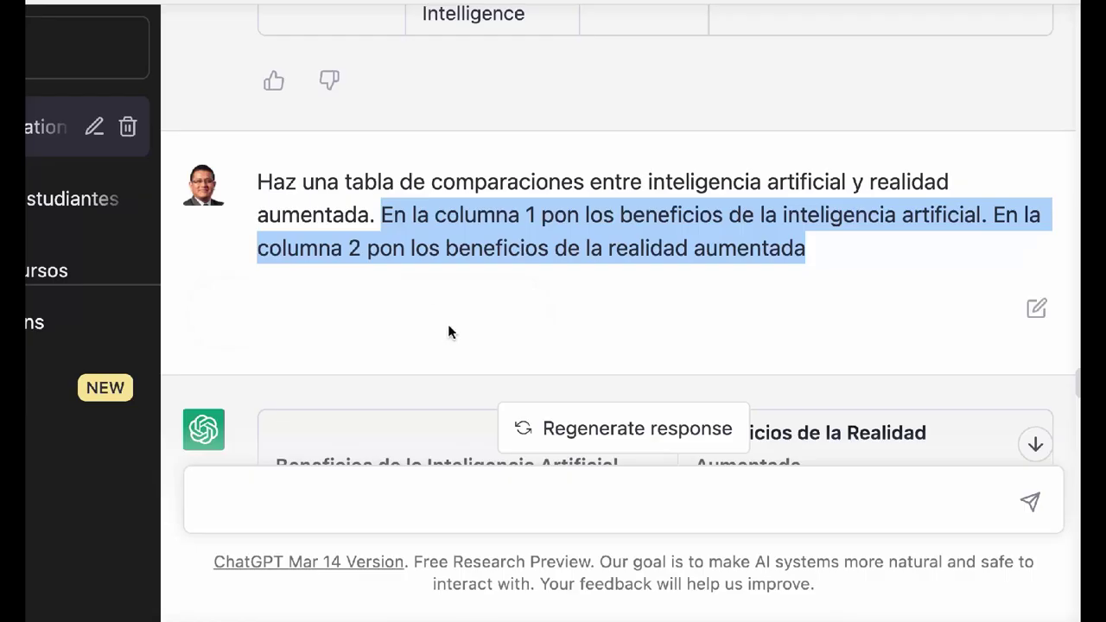
pyautogui.scroll(-10, 449, 328)
pyautogui.scroll(-10, 449, 328)
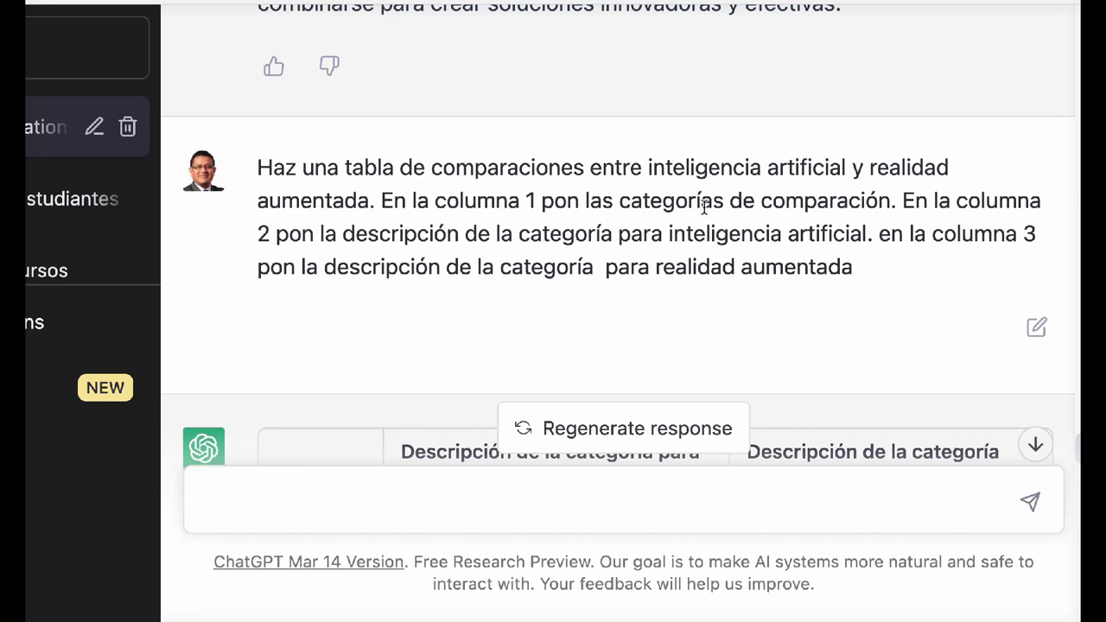
# Read the category-based comparison prompt and examine the categories ChatGPT listed in its table, from Definición down to Desafíos
pyautogui.scroll(-5, 526, 298)
pyautogui.scroll(3, 355, 179)
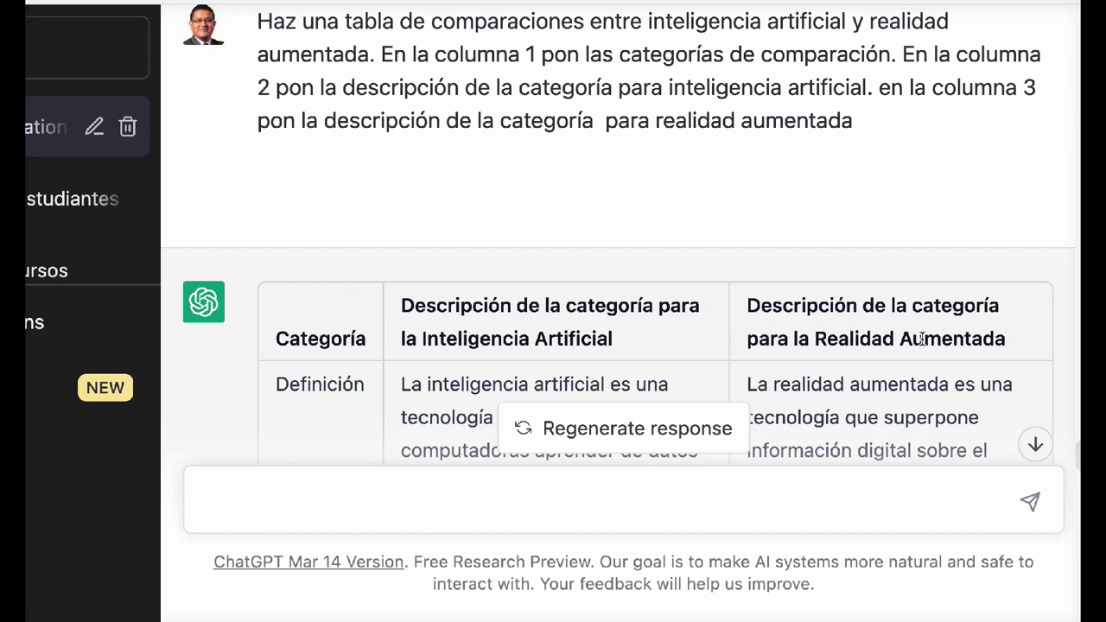
pyautogui.scroll(-3, 927, 358)
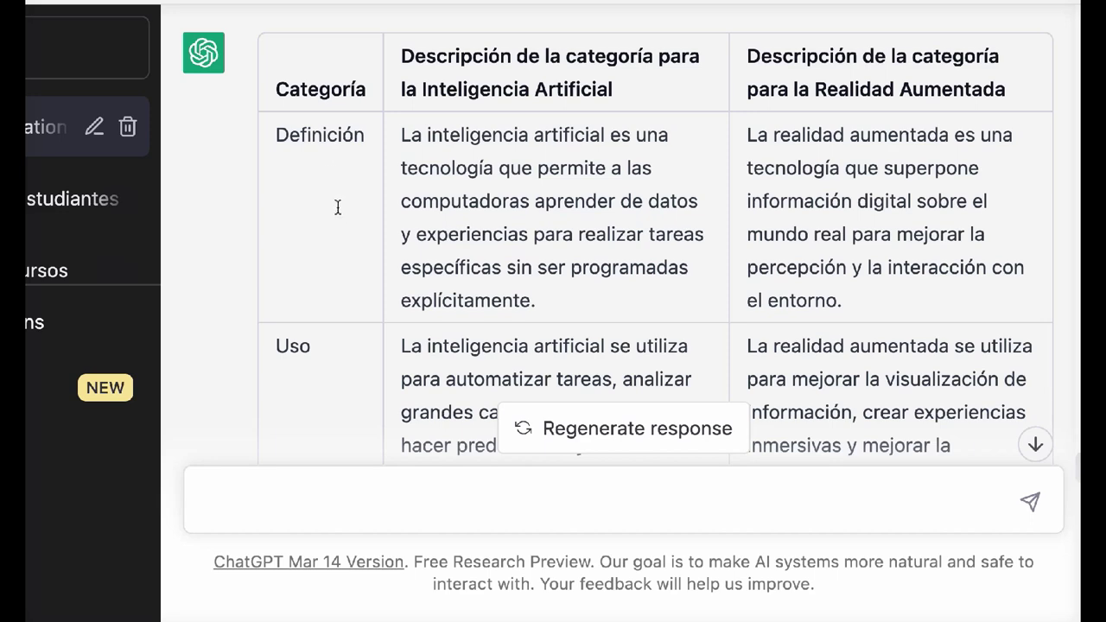
pyautogui.scroll(-2, 303, 184)
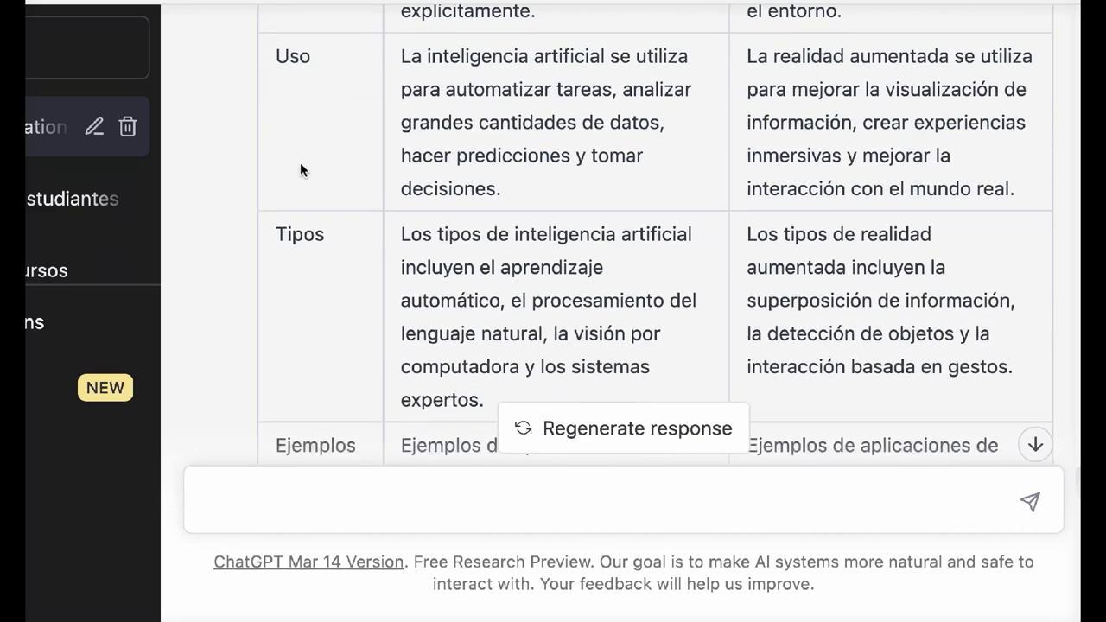
pyautogui.scroll(-1, 313, 279)
pyautogui.scroll(-5, 313, 281)
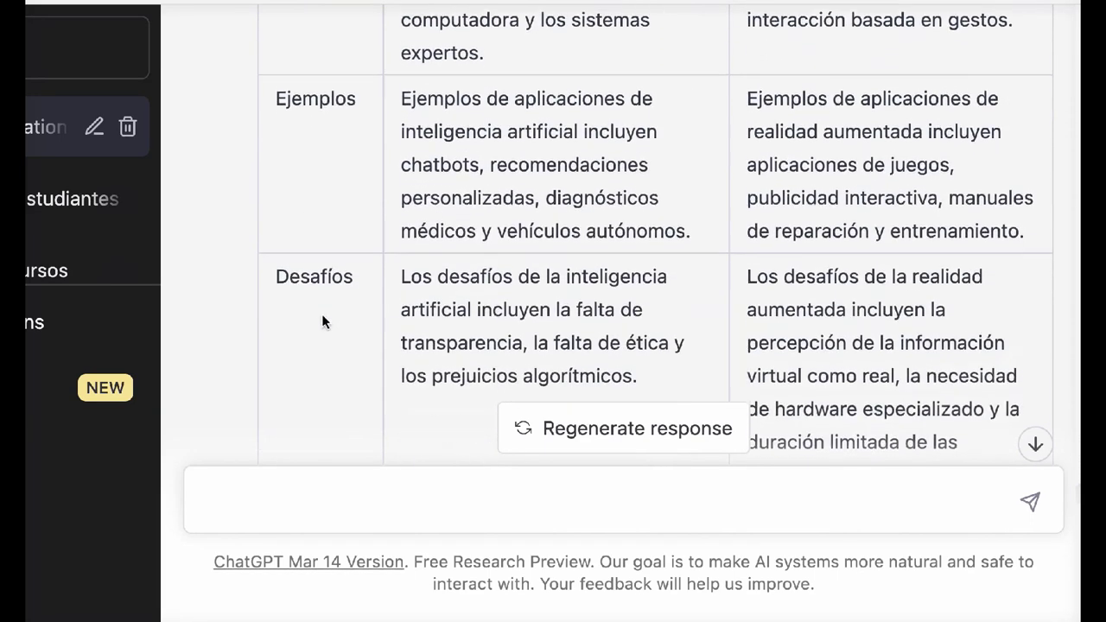
# Compare the artificial intelligence and augmented reality descriptions in the Definición, Uso and Tipos rows of the category table
pyautogui.scroll(10, 330, 286)
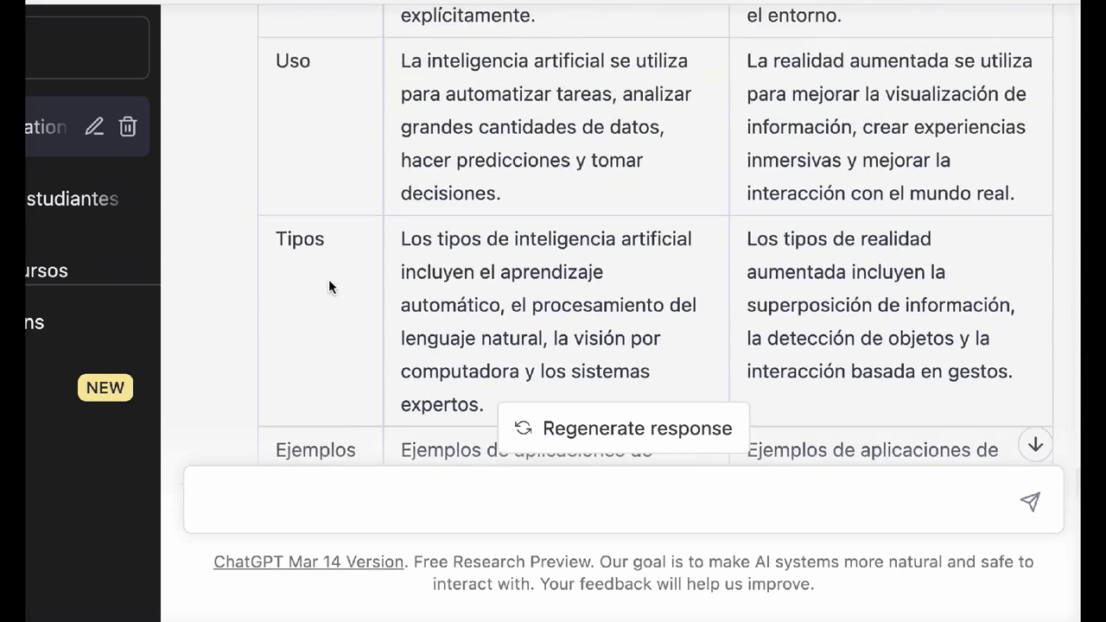
pyautogui.scroll(1, 329, 279)
pyautogui.scroll(-1, 329, 279)
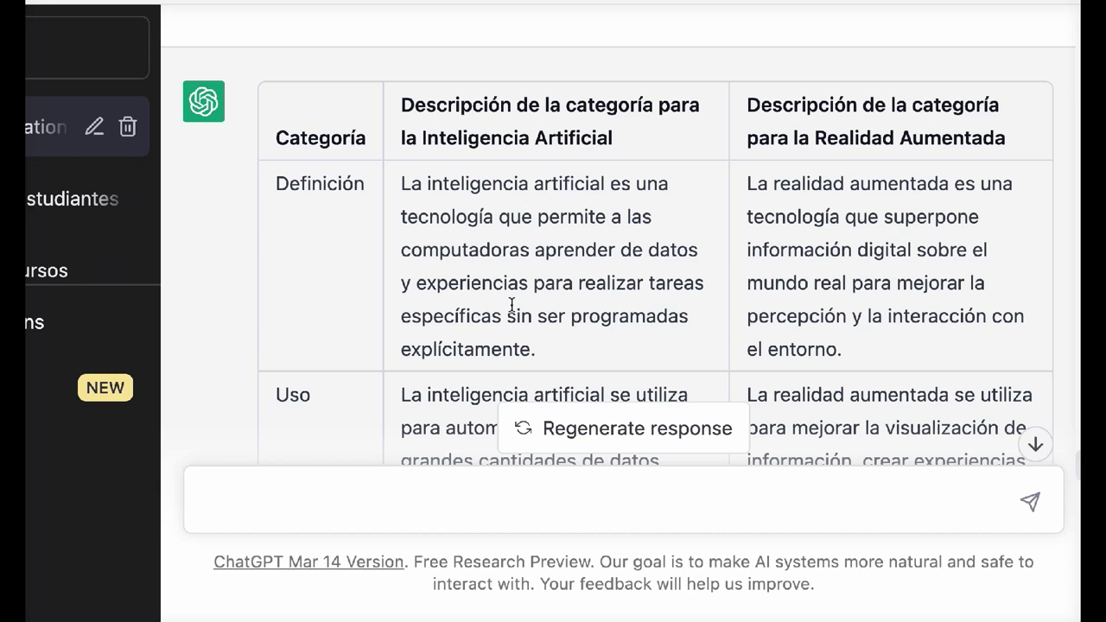
pyautogui.scroll(-3, 824, 288)
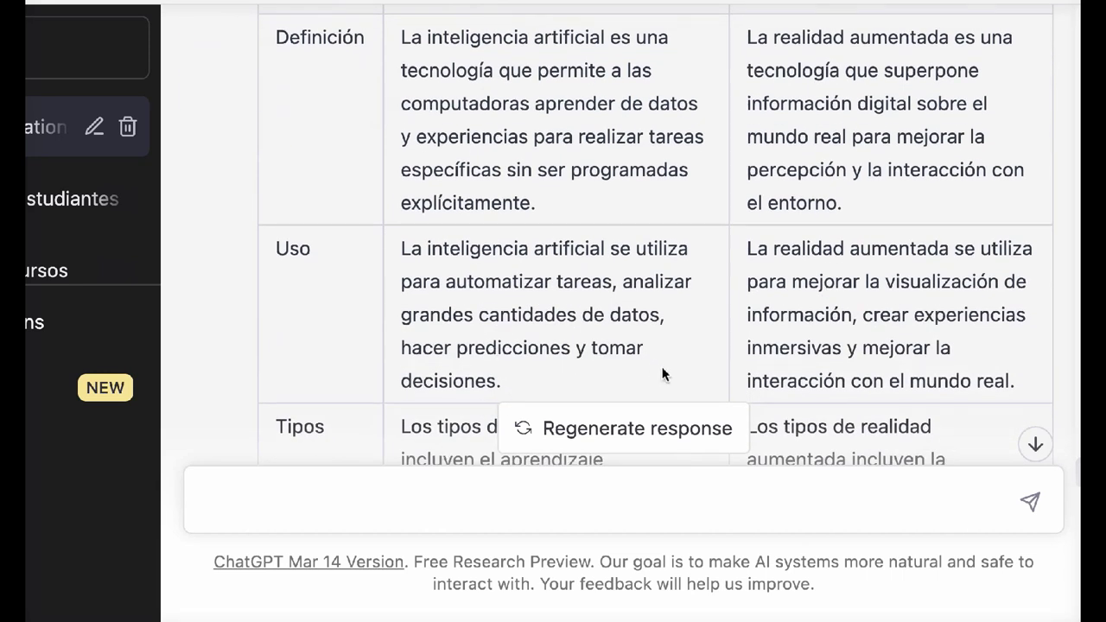
pyautogui.scroll(-3, 700, 332)
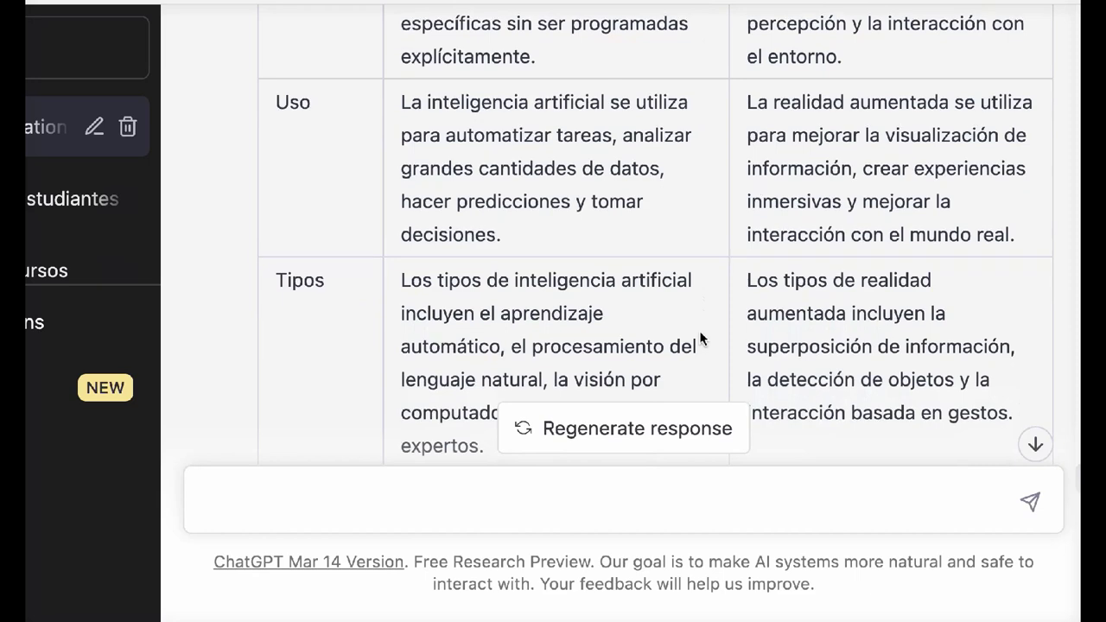
pyautogui.scroll(6, 540, 234)
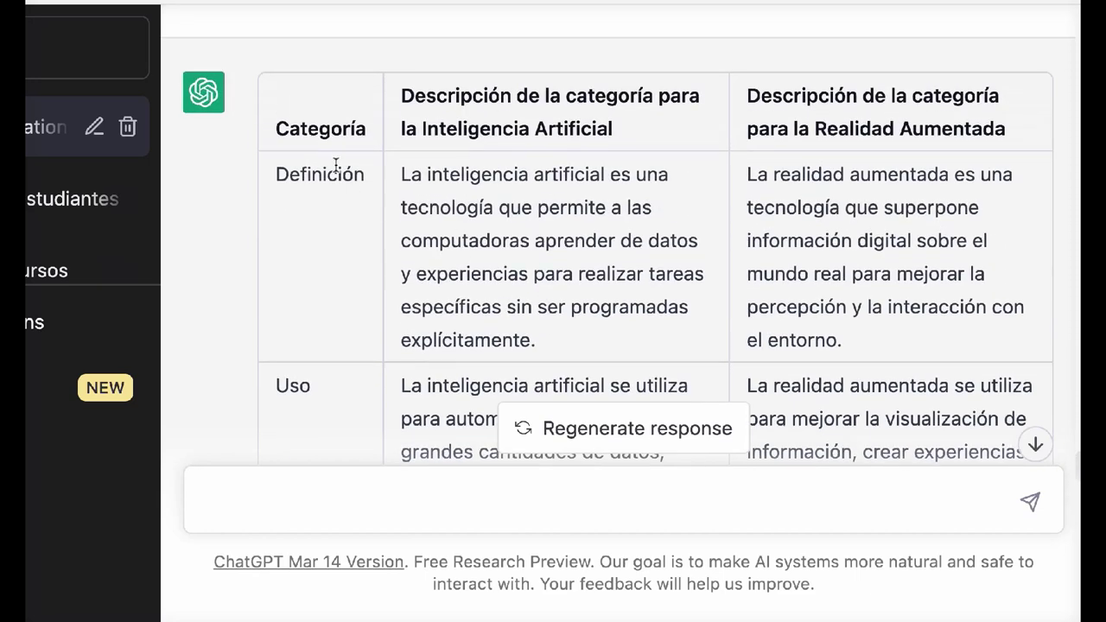
pyautogui.scroll(-6, 320, 308)
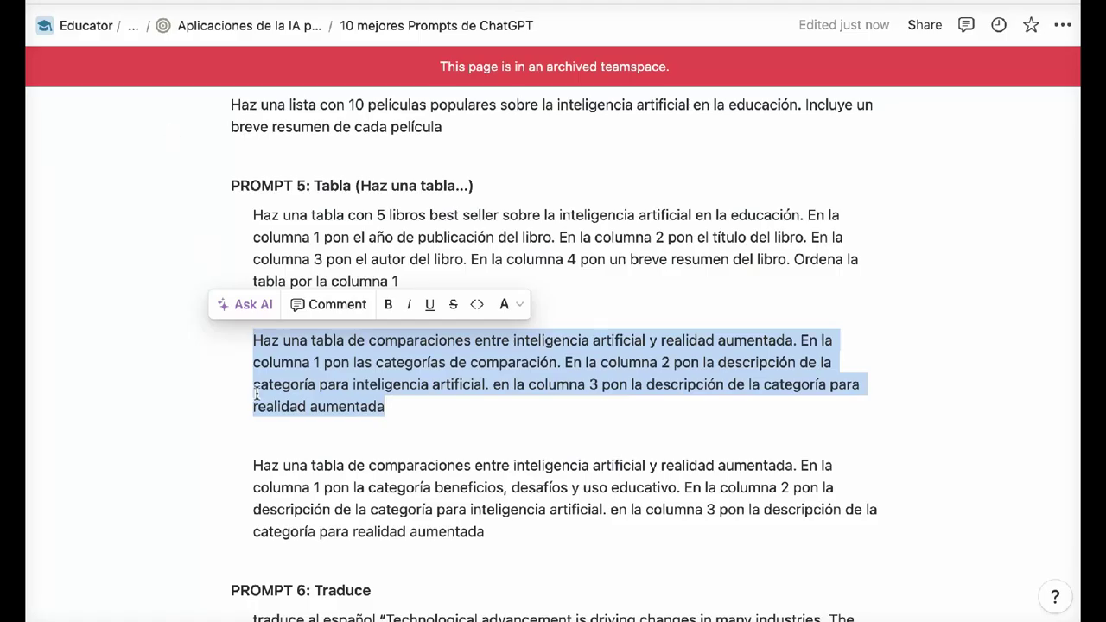
# Switch to the Notion prompt list and highlight the last table prompt's comparison request and its column instructions
pyautogui.scroll(-3, 257, 393)
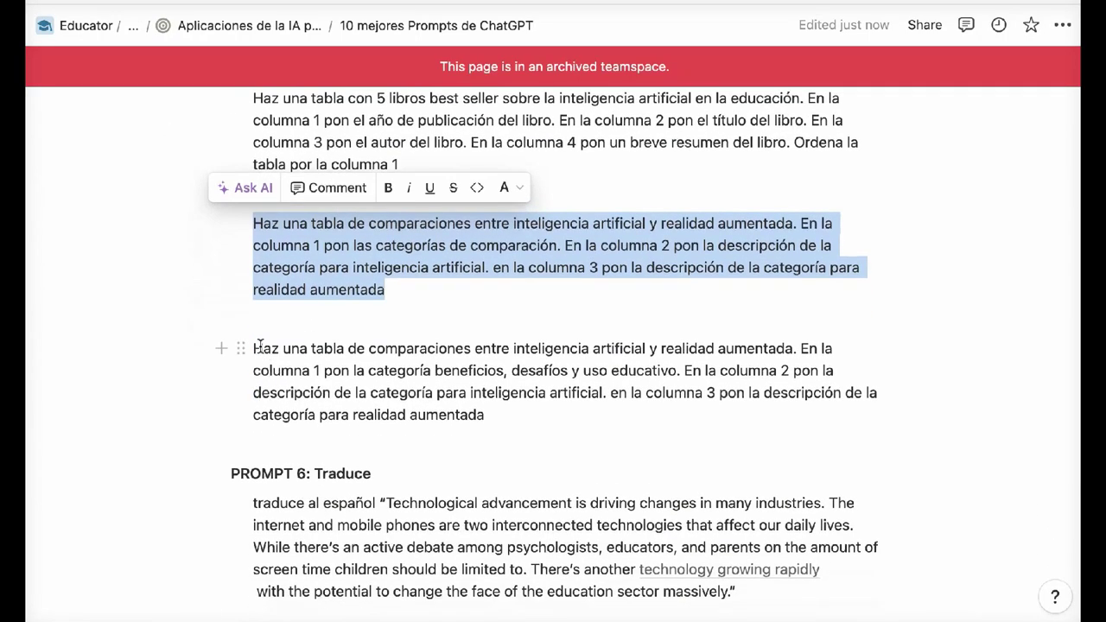
pyautogui.moveTo(257, 348); pyautogui.dragTo(757, 347)
pyautogui.click(331, 370)
pyautogui.moveTo(331, 370); pyautogui.dragTo(469, 393)
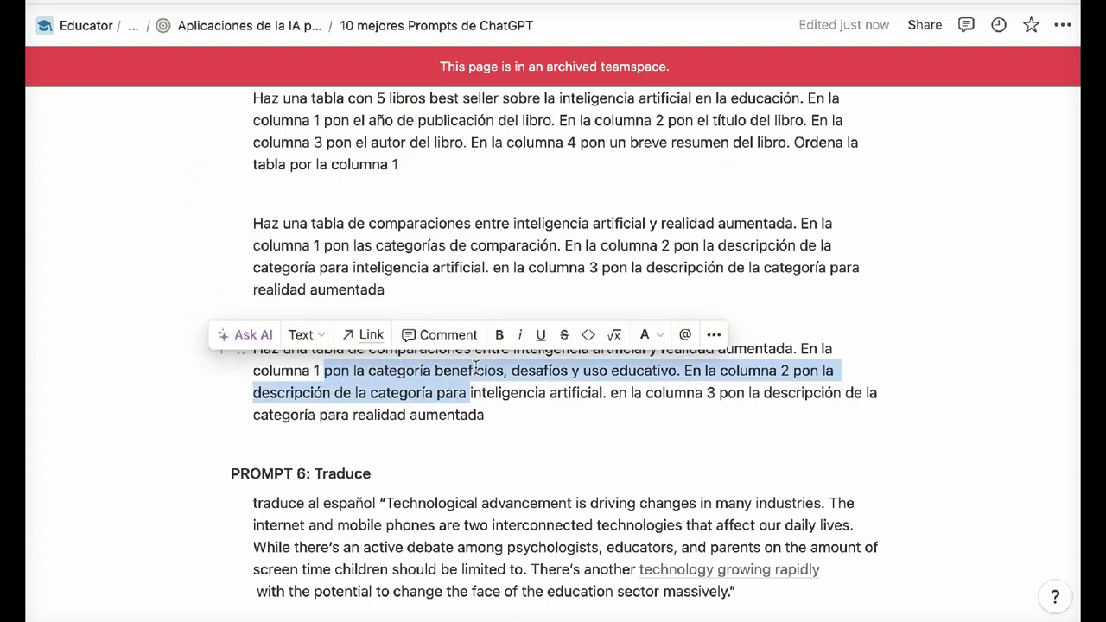
# Review the categories named for column 1 in the last table prompt, highlighting "beneficios" and "desafíos"
pyautogui.click(475, 367)
pyautogui.click(598, 372)
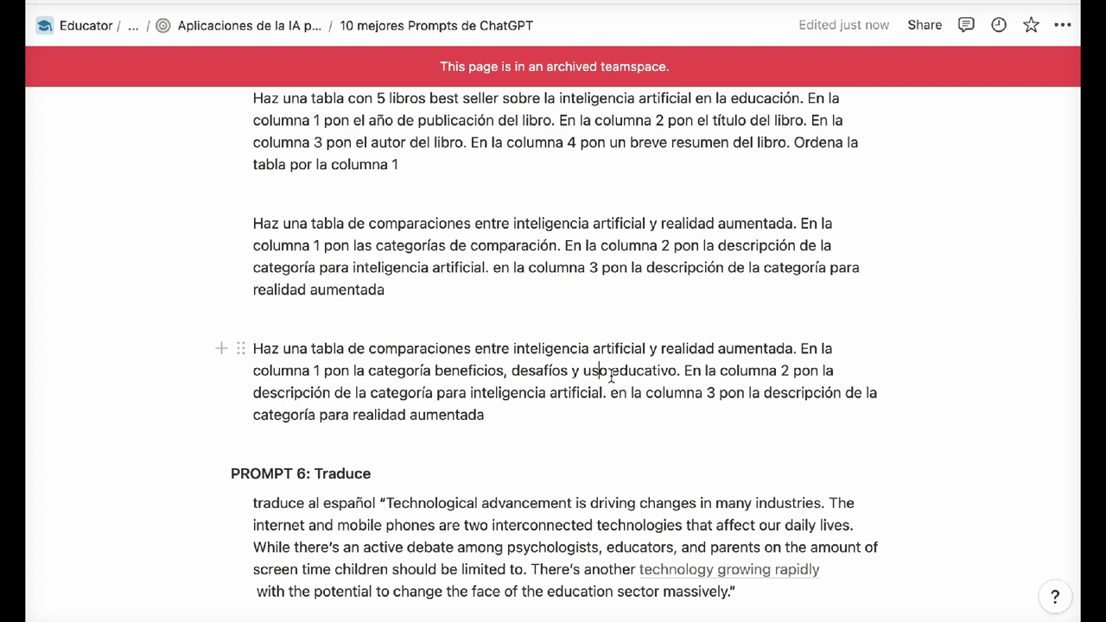
pyautogui.doubleClick(474, 372)
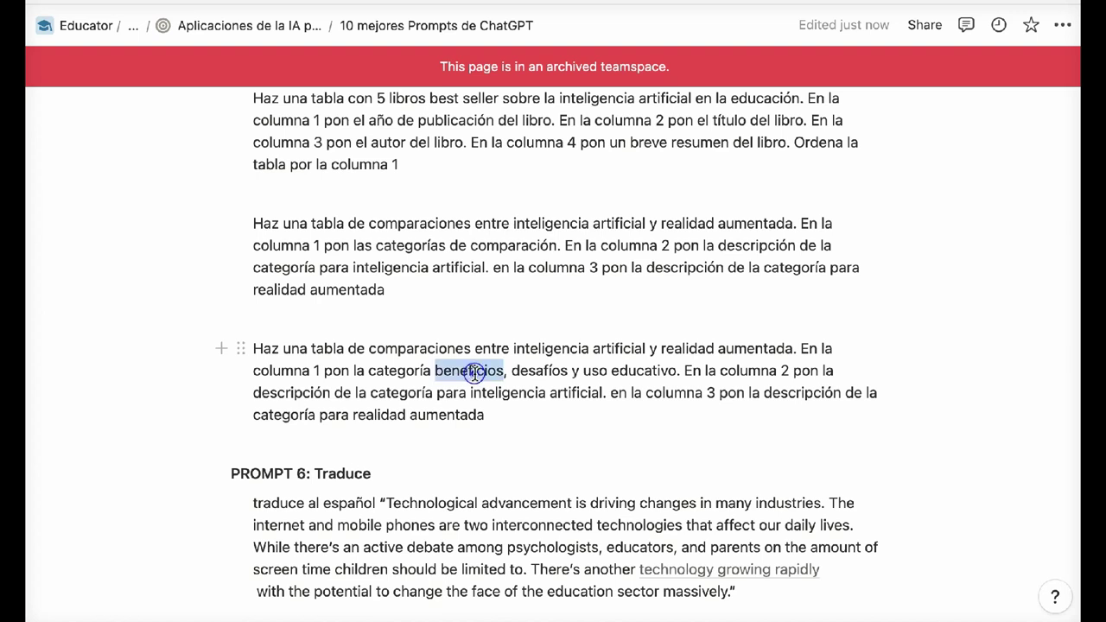
pyautogui.doubleClick(533, 371)
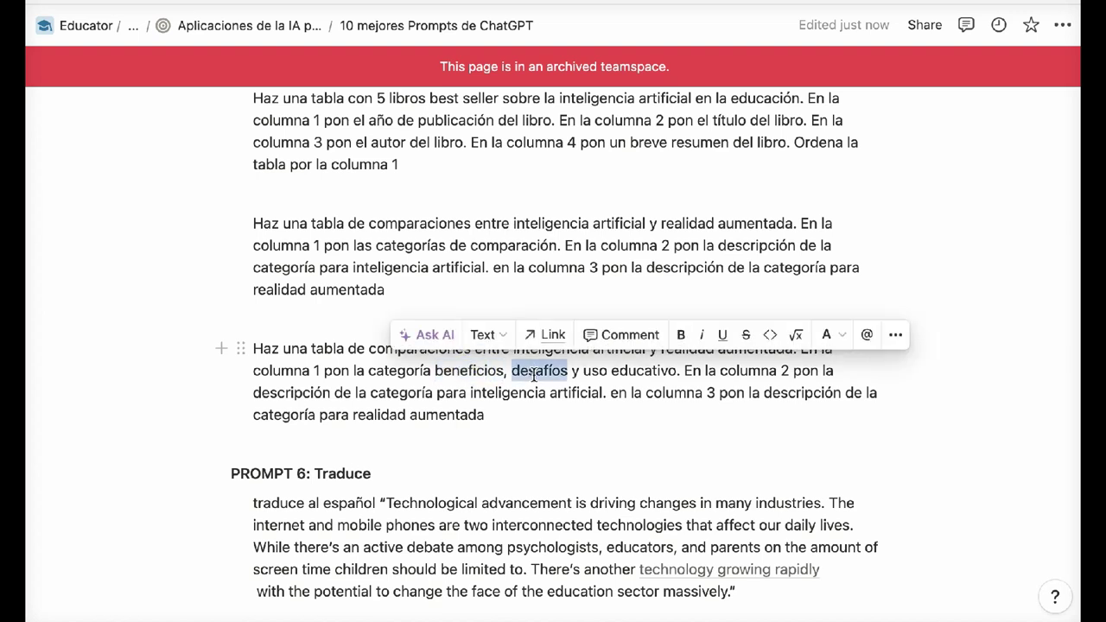
pyautogui.click(607, 384)
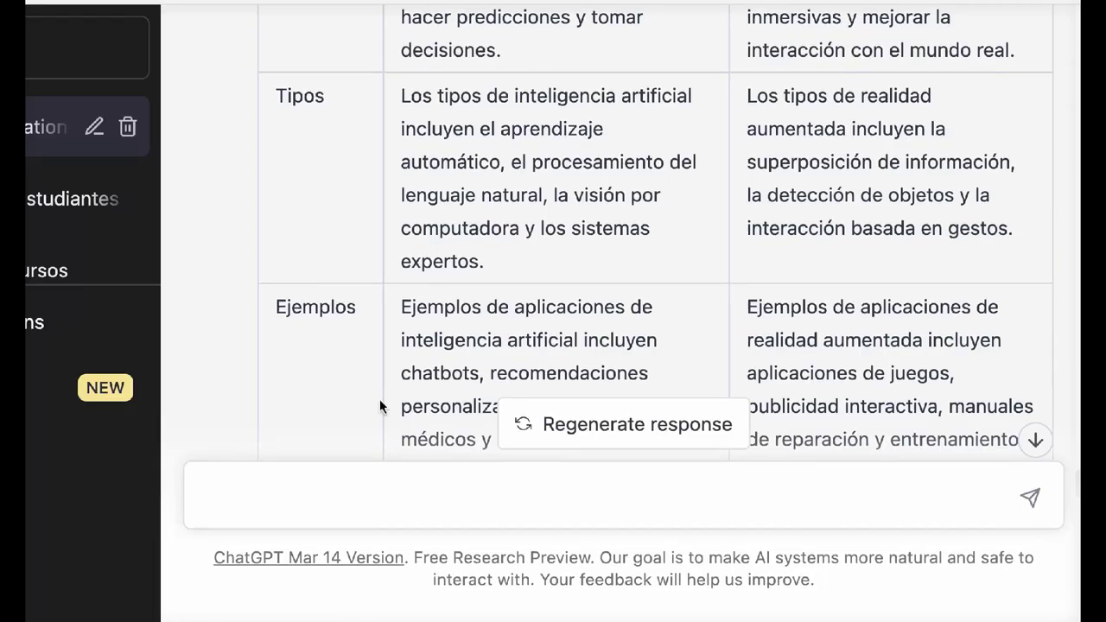
# Switch to the ChatGPT conversation, find the prompt with the benefits, challenges and educational use categories, and highlight its full text
pyautogui.scroll(10, 390, 250)
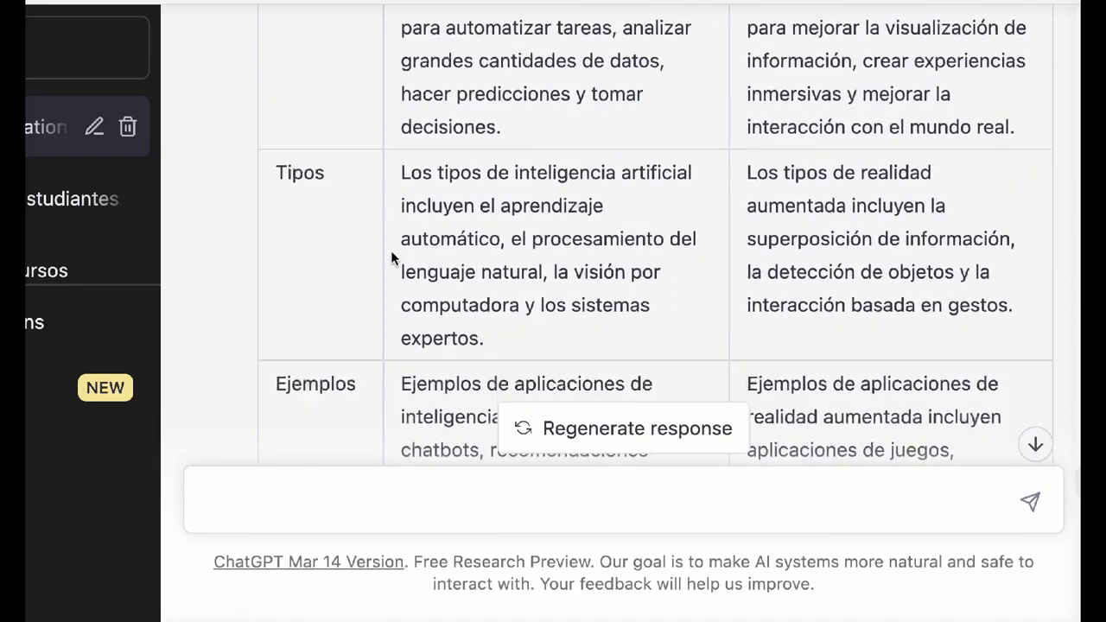
pyautogui.scroll(-1, 390, 251)
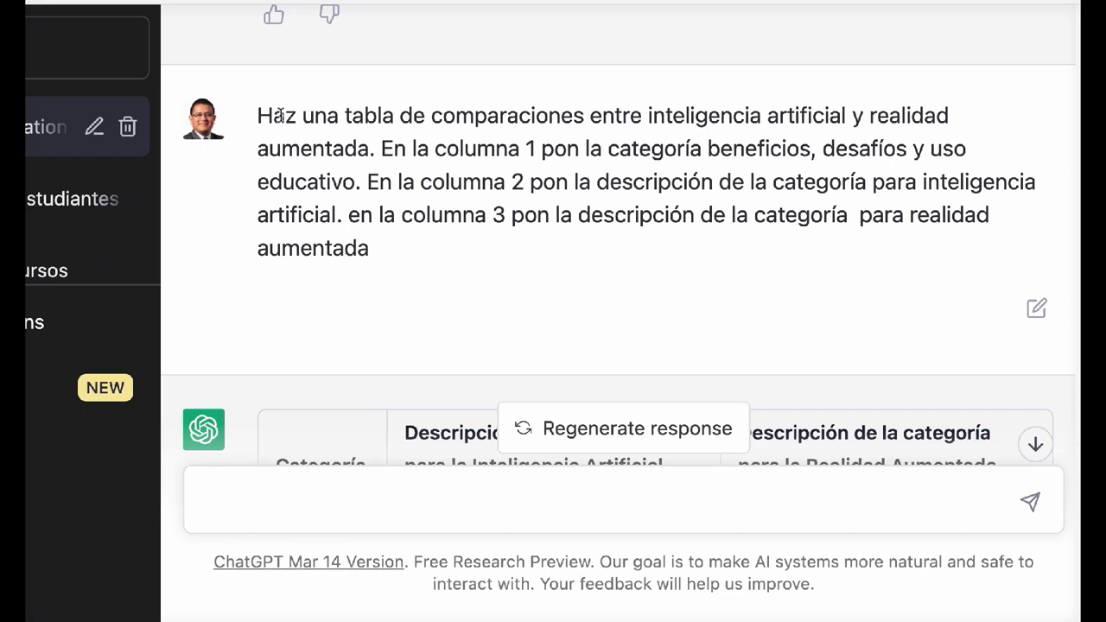
pyautogui.moveTo(257, 115); pyautogui.dragTo(392, 291)
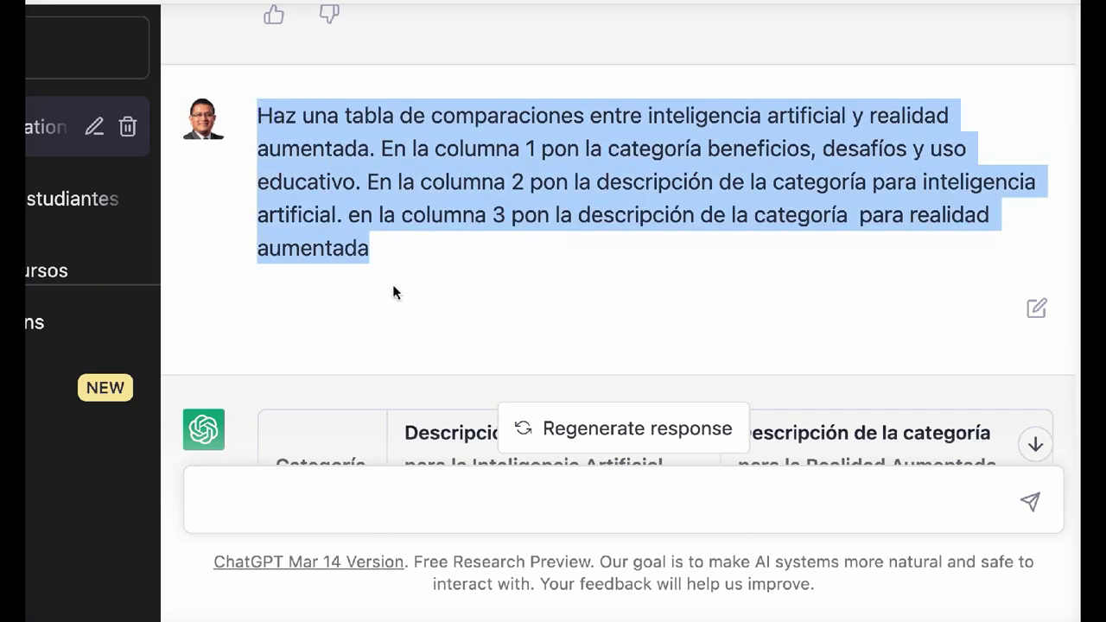
# Examine the Beneficios row of the resulting table, highlighting the category name and the artificial intelligence description
pyautogui.scroll(-5, 392, 291)
pyautogui.scroll(2, 394, 292)
pyautogui.scroll(-2, 394, 292)
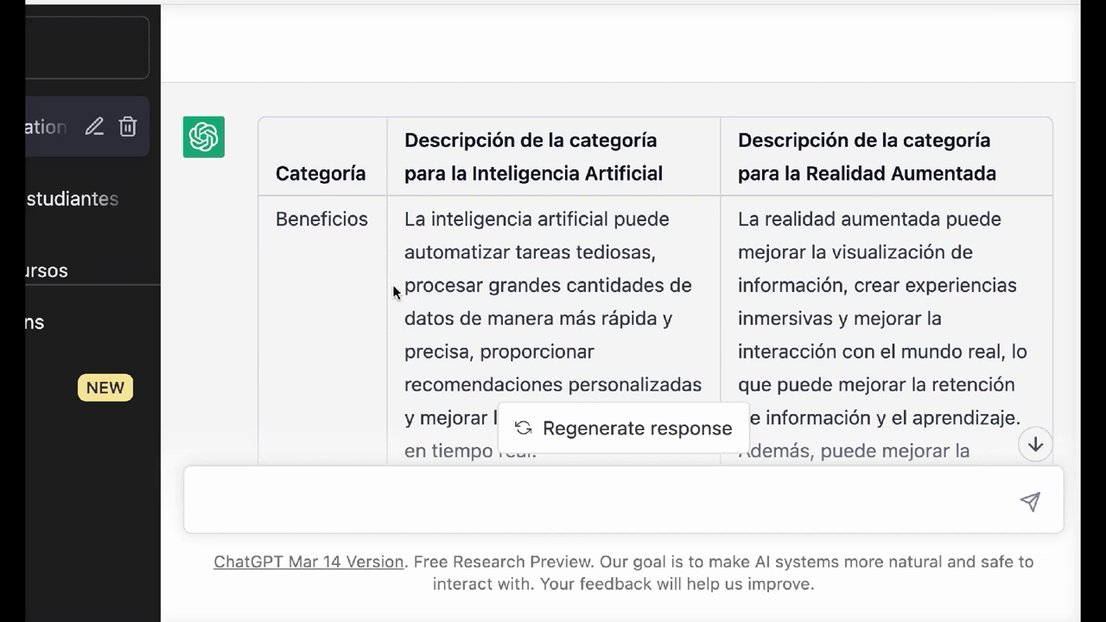
pyautogui.doubleClick(318, 223)
pyautogui.scroll(-3, 430, 316)
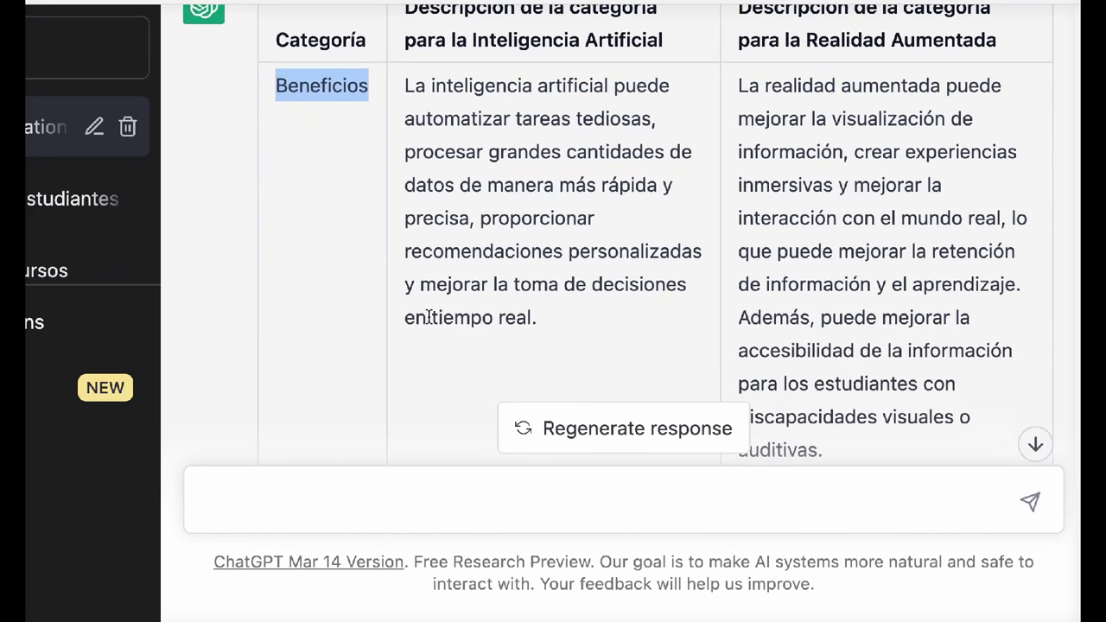
pyautogui.click(493, 177)
pyautogui.scroll(1, 493, 181)
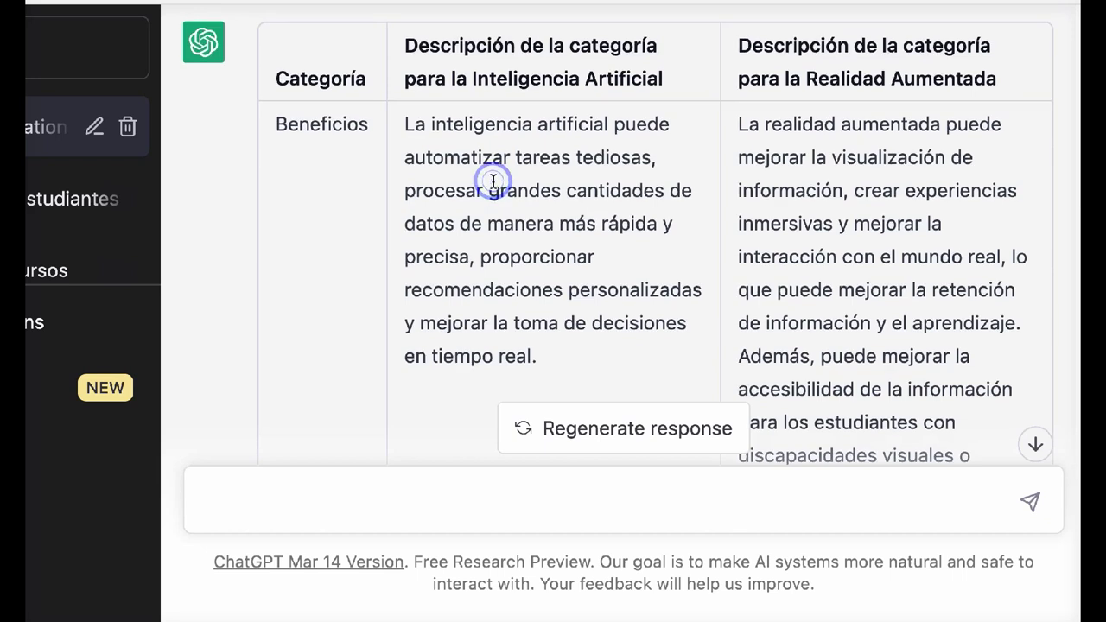
pyautogui.moveTo(405, 125); pyautogui.dragTo(539, 358)
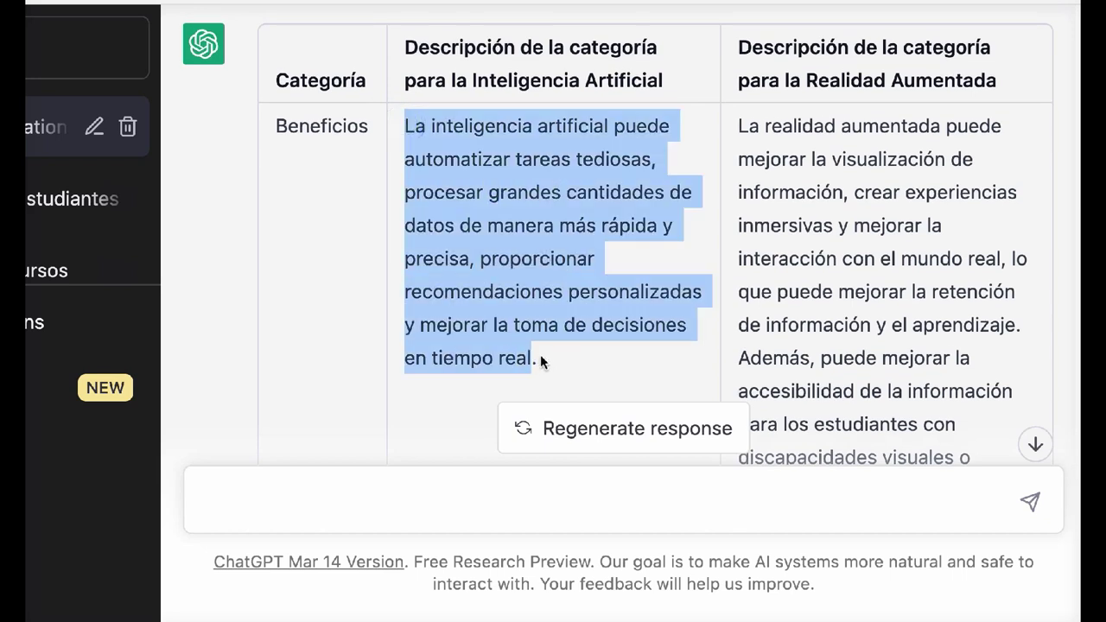
pyautogui.scroll(-1, 715, 205)
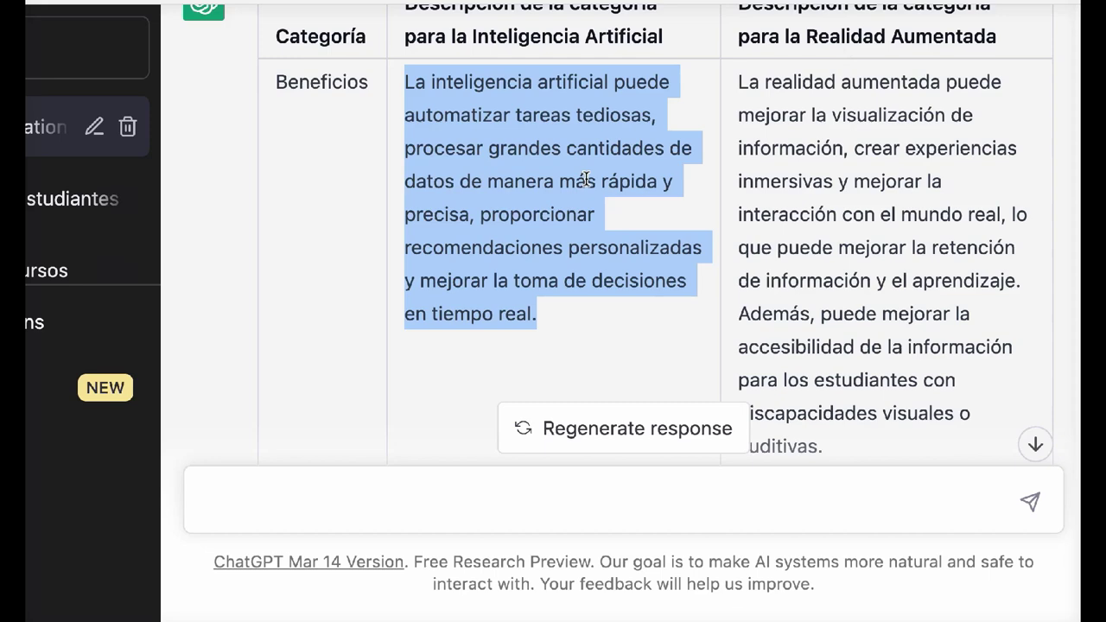
# Read the Desafíos and Uso educativo rows and the closing paragraph, and return to the prompt above the table
pyautogui.scroll(-7, 585, 178)
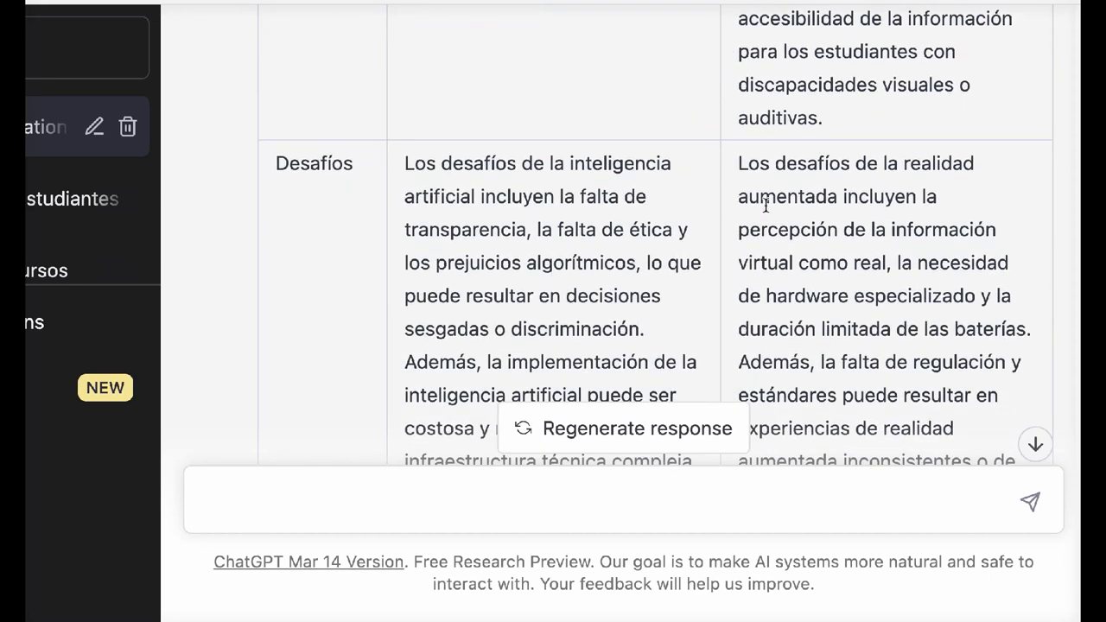
pyautogui.scroll(-8, 802, 259)
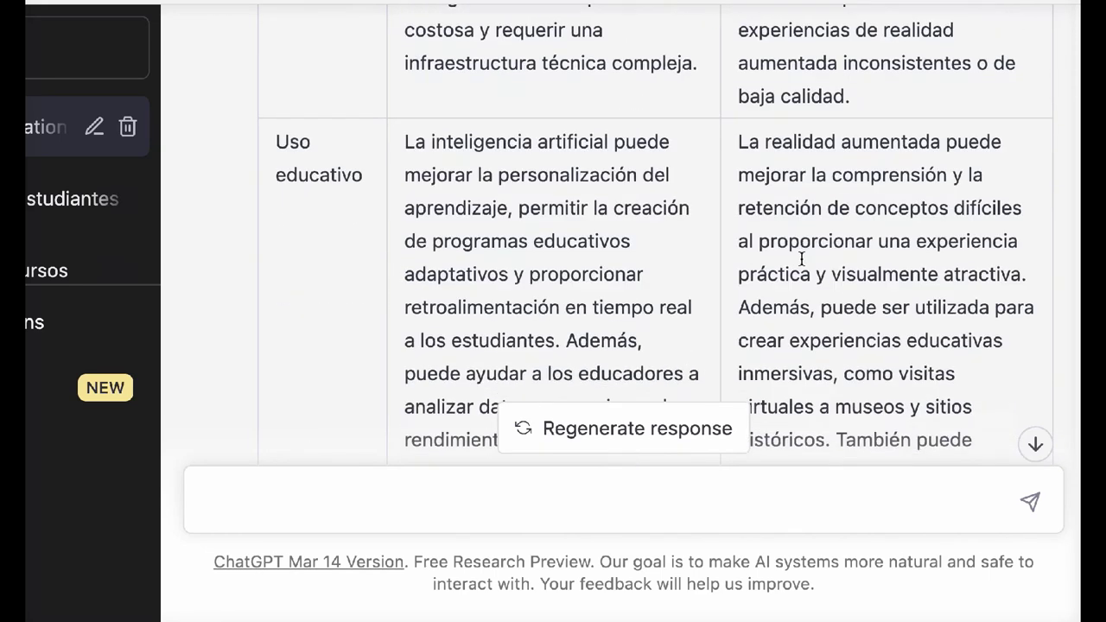
pyautogui.scroll(-1, 417, 158)
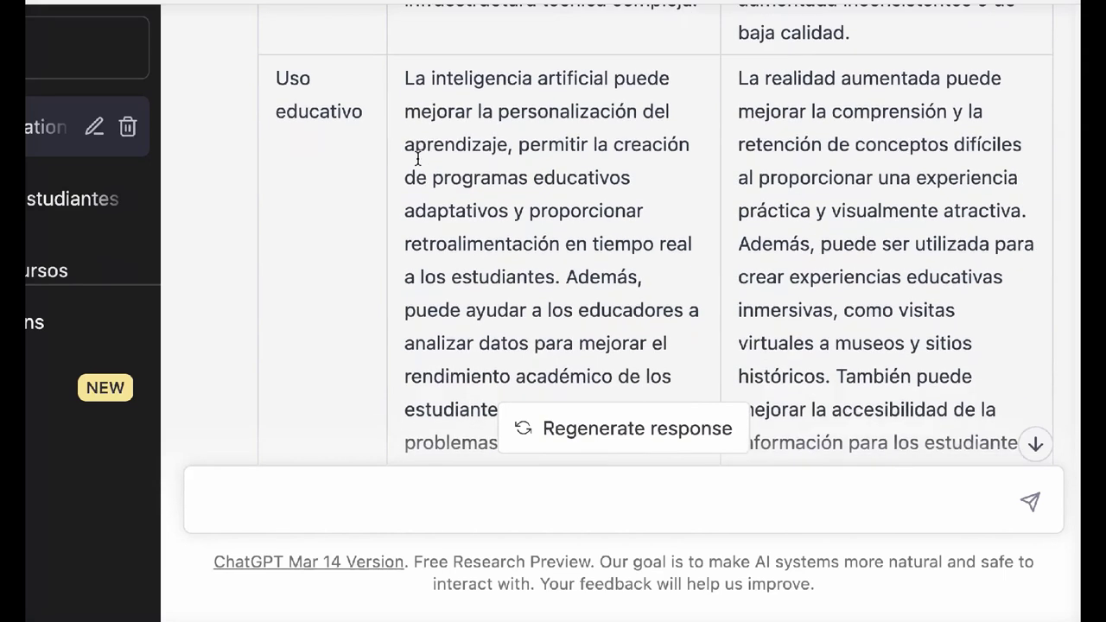
pyautogui.scroll(-1, 417, 158)
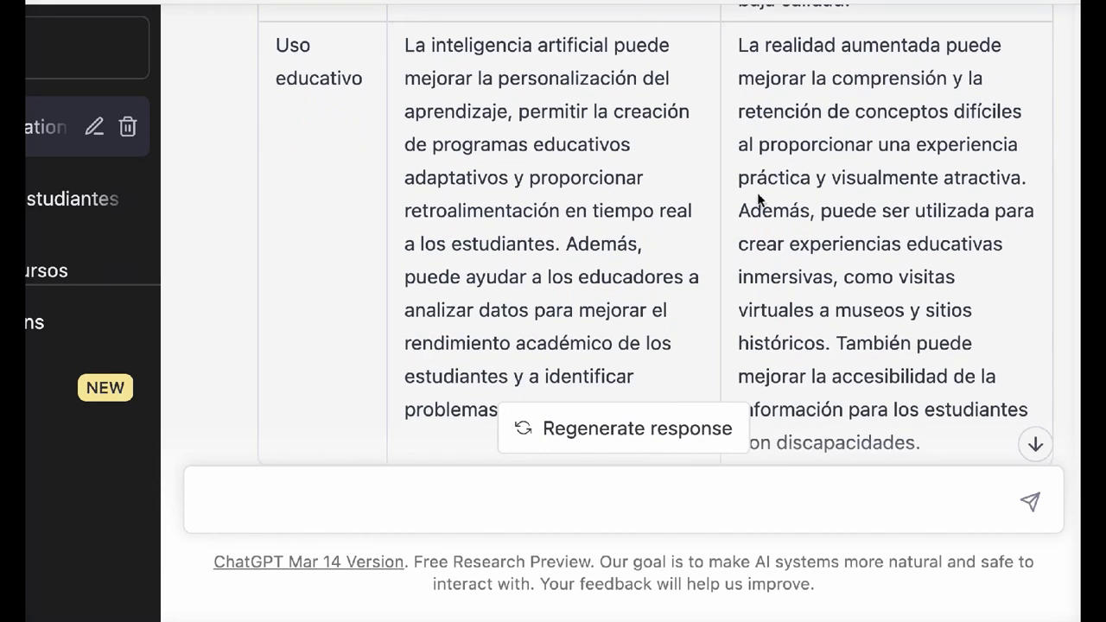
pyautogui.scroll(-6, 759, 200)
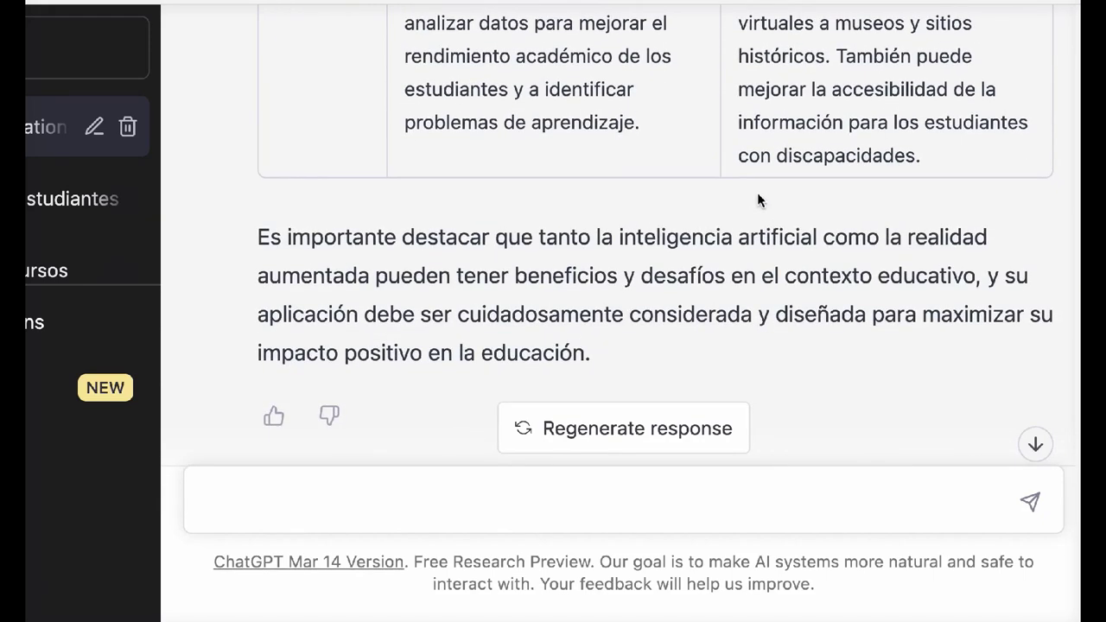
pyautogui.scroll(15, 757, 192)
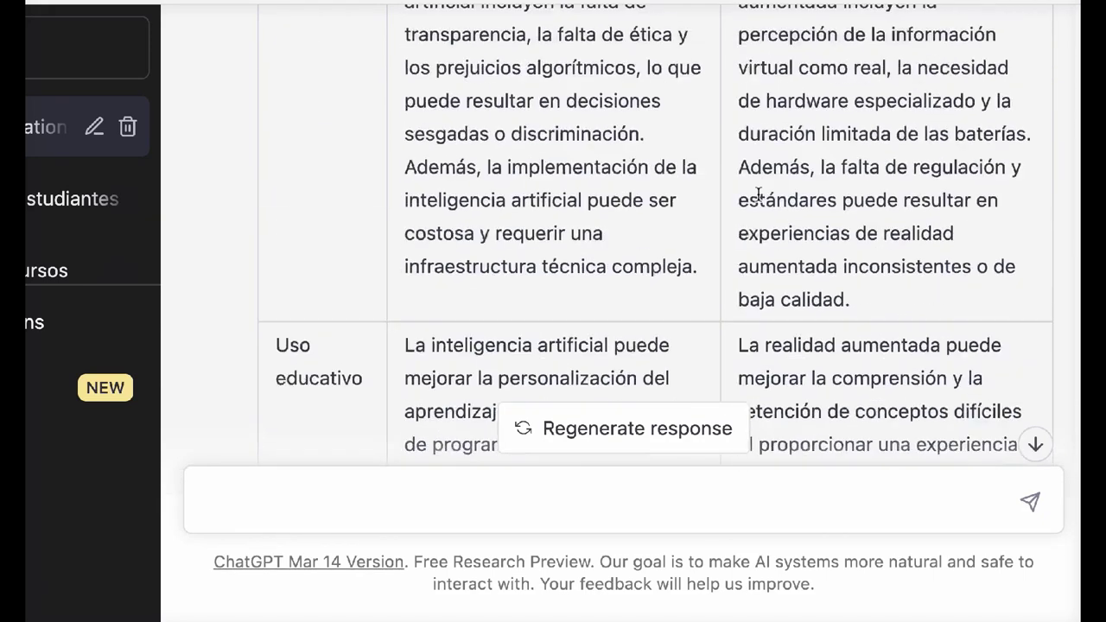
pyautogui.scroll(5, 758, 195)
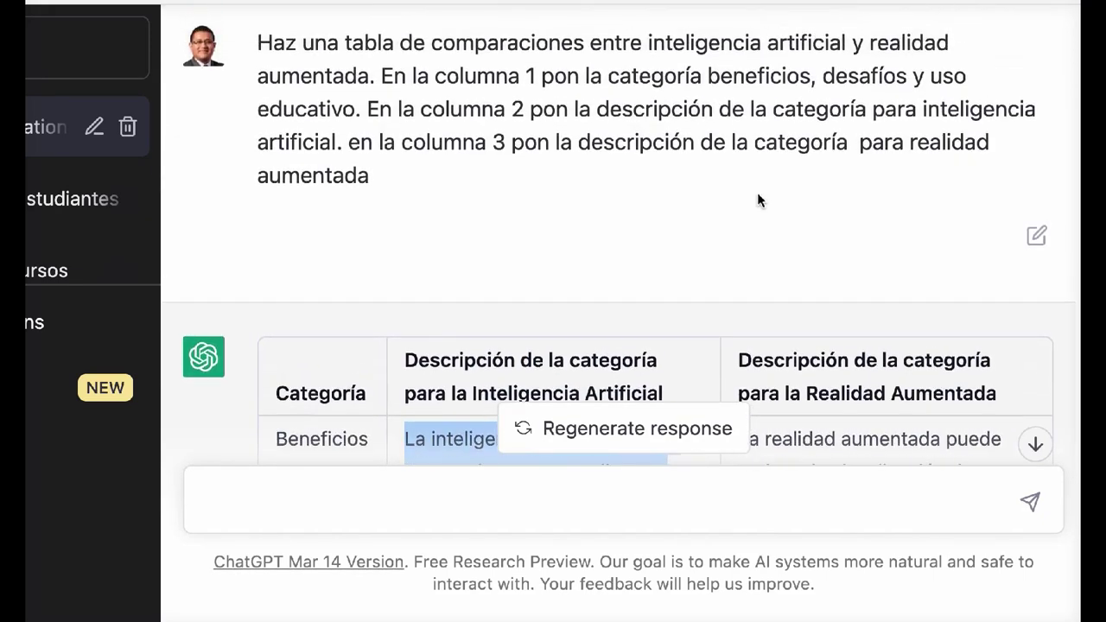